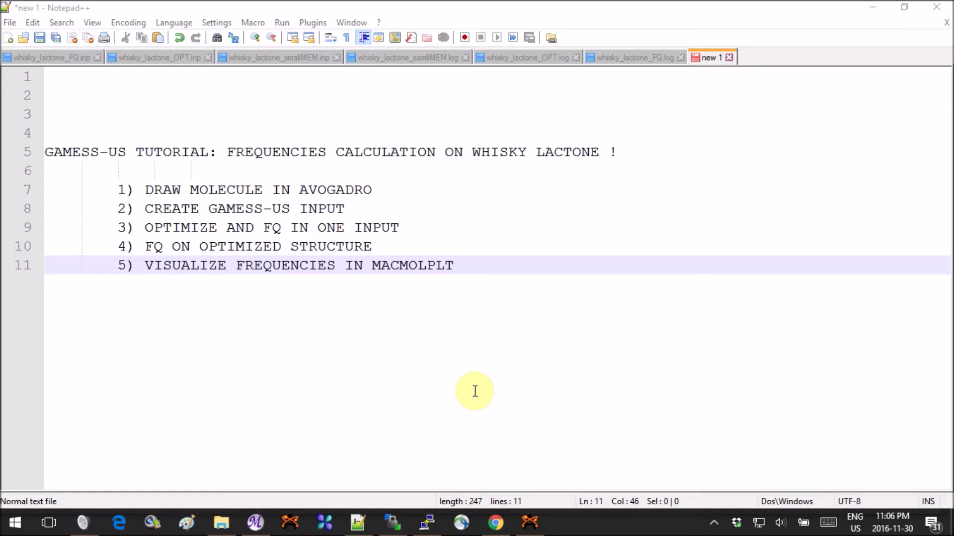
Bring the Wikipedia article on cis-3-Methyl-4-octanolide (whisky lactone) forward in Chrome
{"action": "left_click", "coordinate": [496, 524]}
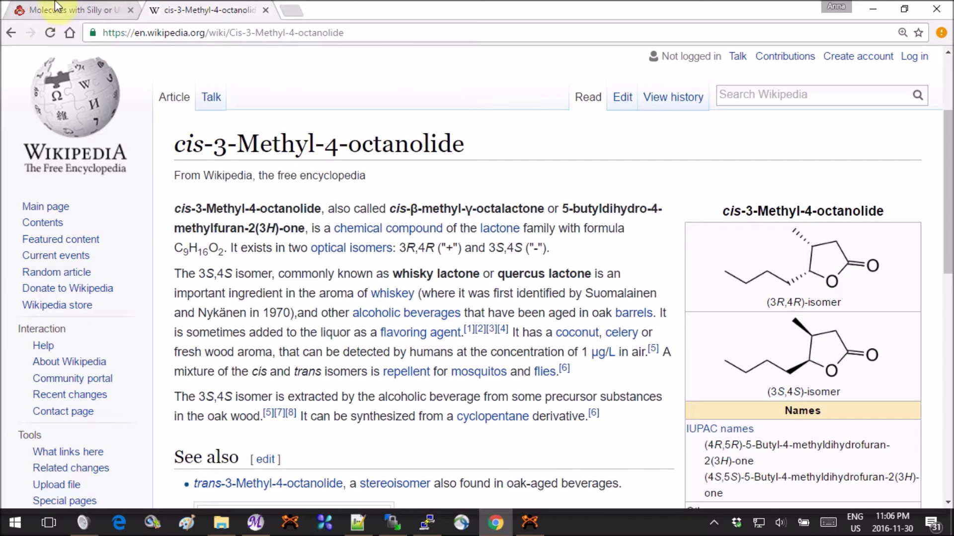
Read the Molecules with Silly Names page and the Wikipedia whisky lactone article, then minimize Chrome
{"action": "left_click", "coordinate": [34, 9]}
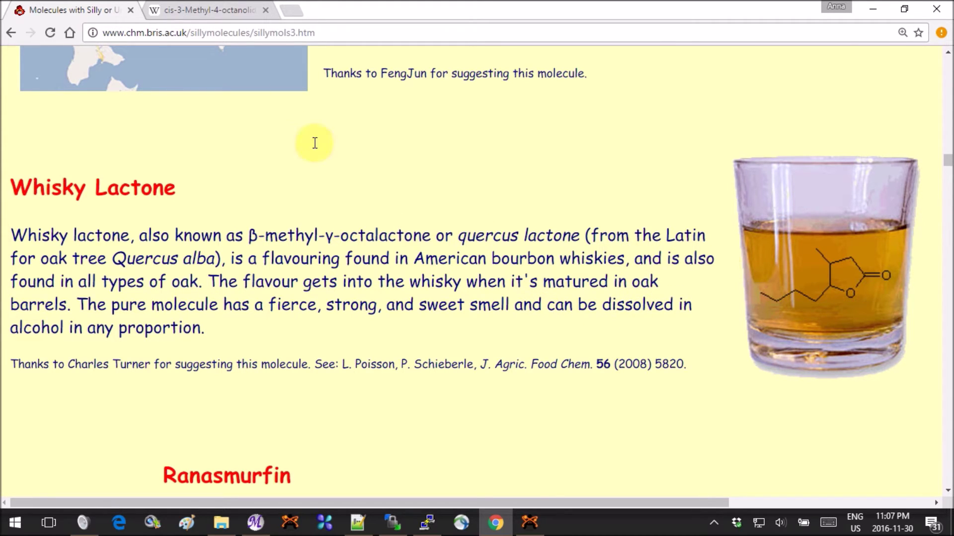
{"action": "left_click", "coordinate": [197, 4]}
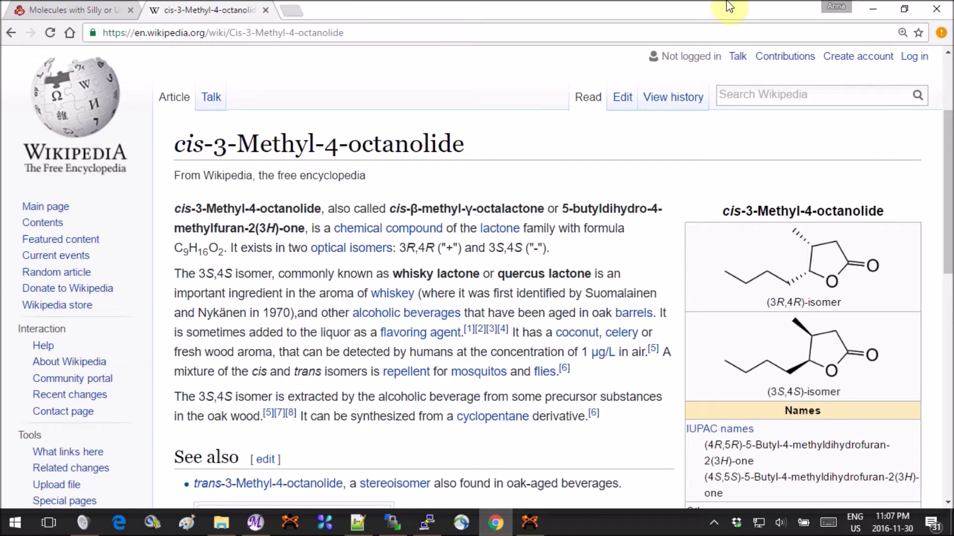
{"action": "left_click", "coordinate": [873, 7]}
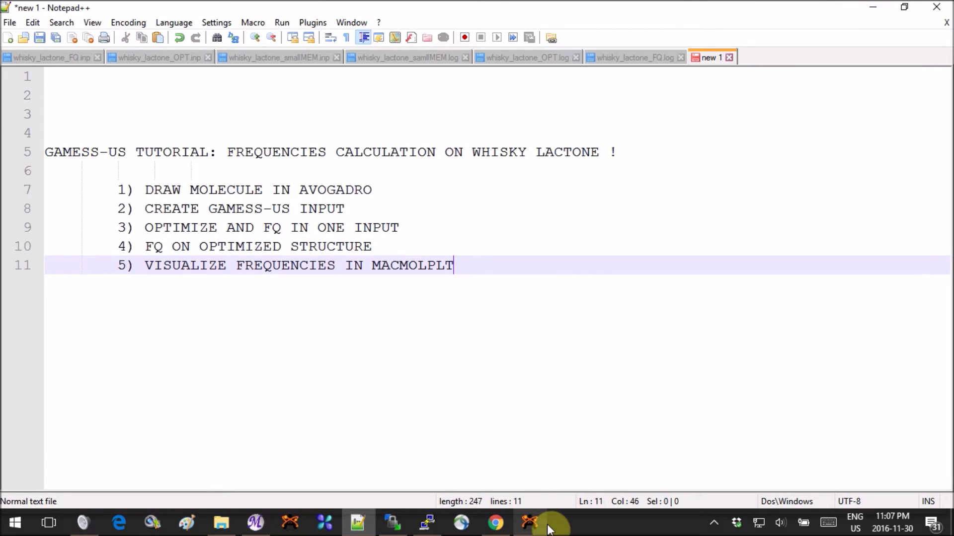
Bring Avogadro with whisky_lactone.xyz forward and rotate the molecule
{"action": "mouse_move", "coordinate": [545, 531]}
{"action": "left_click", "coordinate": [549, 485]}
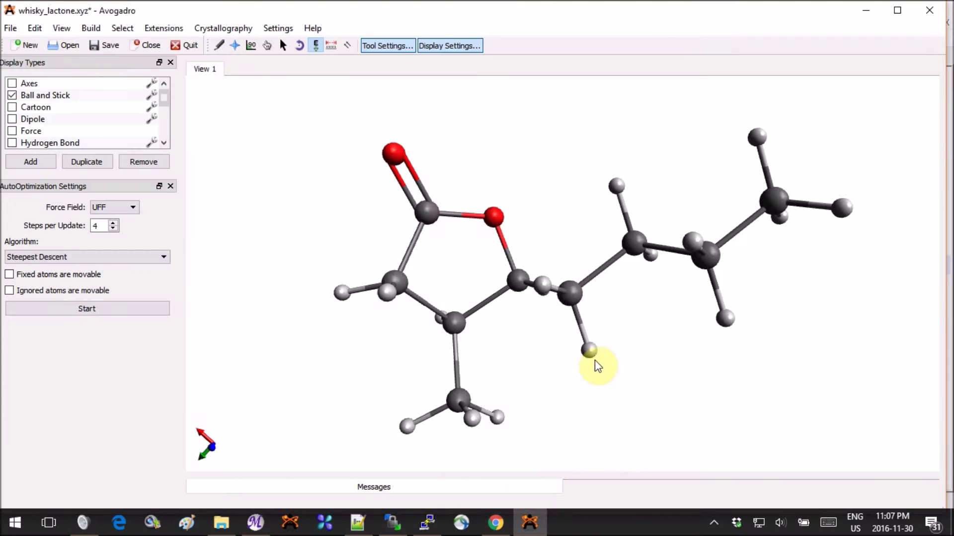
{"action": "mouse_move", "coordinate": [588, 404]}
{"action": "left_mouse_down"}
{"action": "mouse_move", "coordinate": [577, 279]}
{"action": "mouse_move", "coordinate": [557, 366]}
{"action": "mouse_move", "coordinate": [577, 392]}
{"action": "left_mouse_up"}
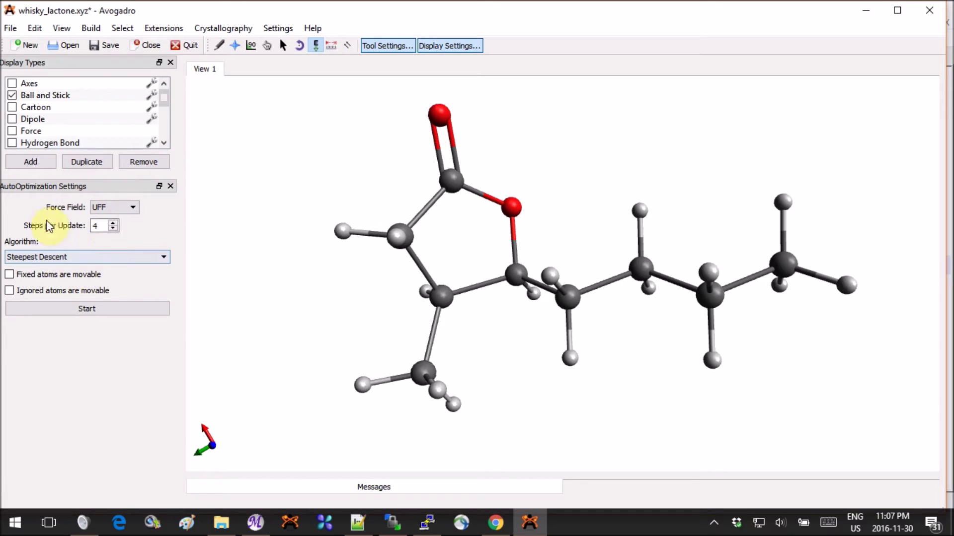
Run an MMFF94 force-field auto-optimisation on the molecule, then stop it
{"action": "left_click", "coordinate": [125, 208]}
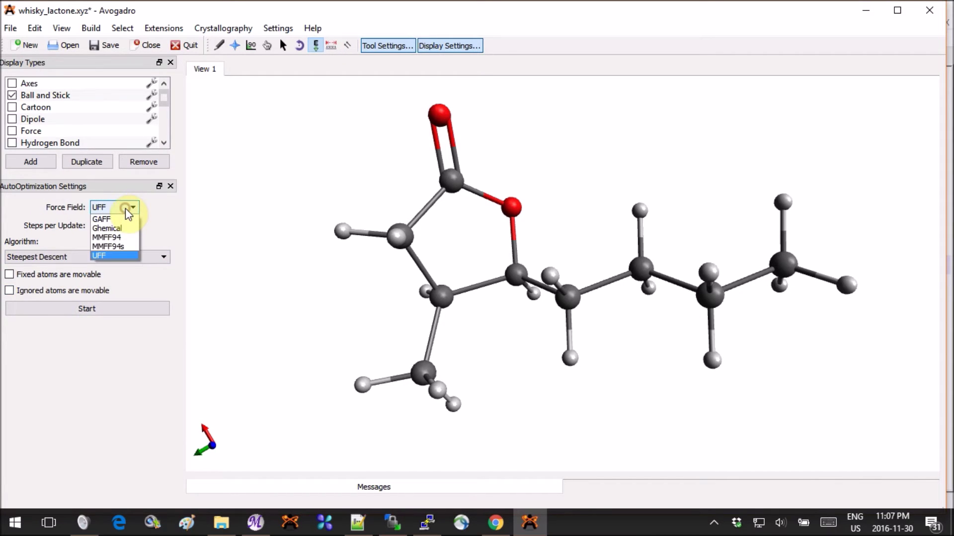
{"action": "left_click", "coordinate": [125, 235]}
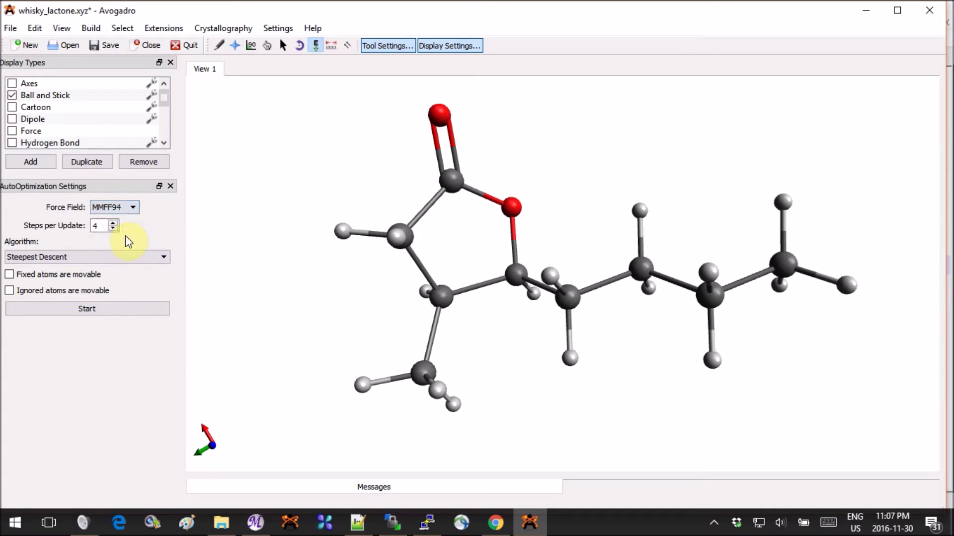
{"action": "left_click", "coordinate": [107, 318]}
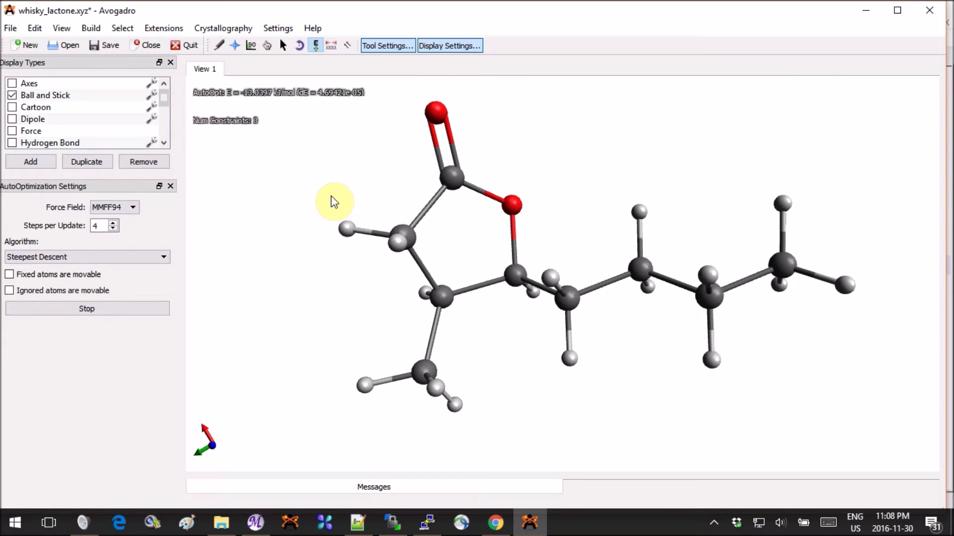
{"action": "left_click", "coordinate": [94, 310]}
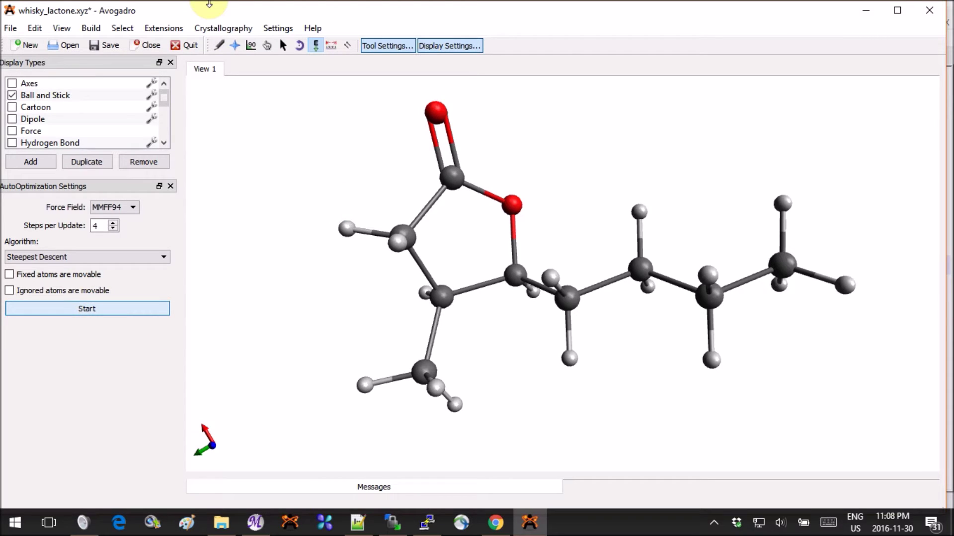
{"action": "left_click", "coordinate": [164, 28]}
Preview the GAMESS Input Generator dialog, close it, and return to the Notepad++ outline
{"action": "mouse_move", "coordinate": [267, 104]}
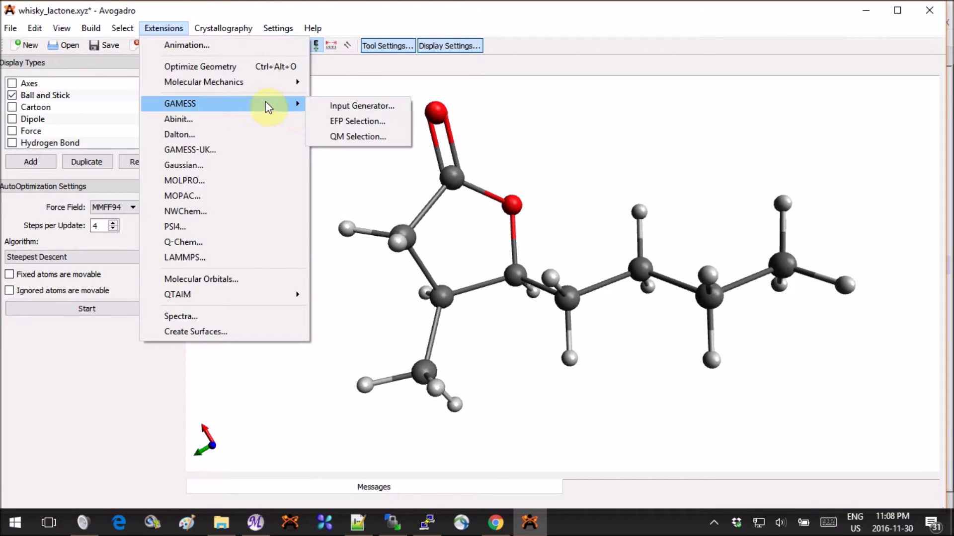
{"action": "left_click", "coordinate": [348, 106]}
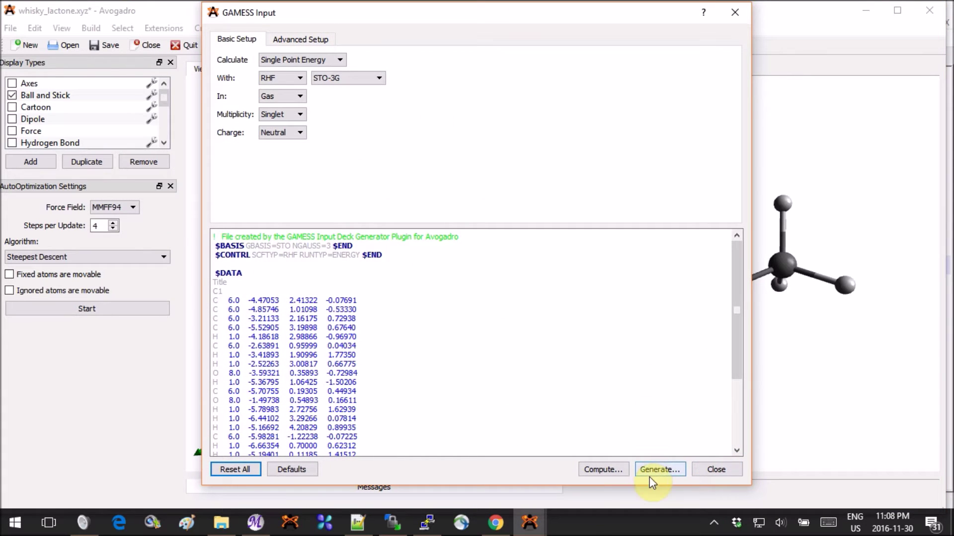
{"action": "left_click", "coordinate": [738, 11]}
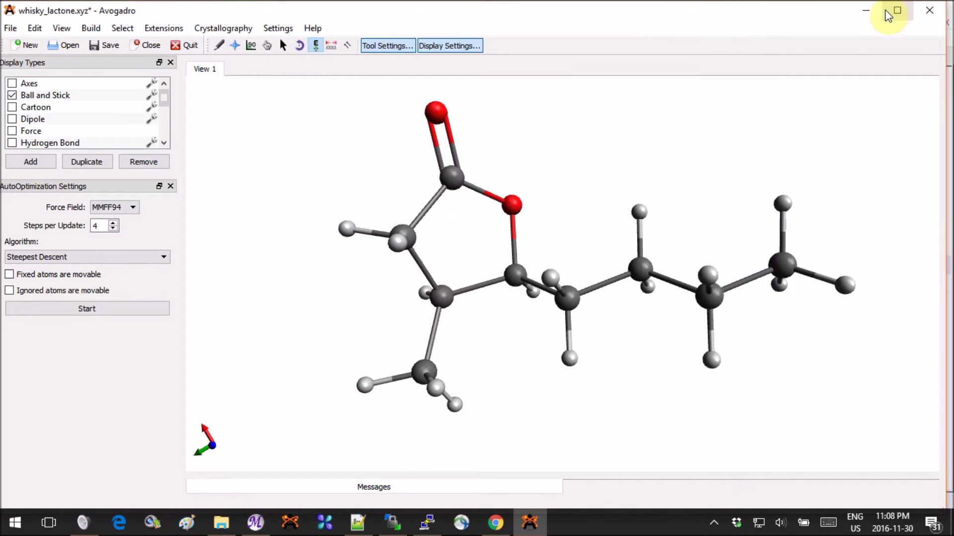
{"action": "left_click", "coordinate": [369, 530]}
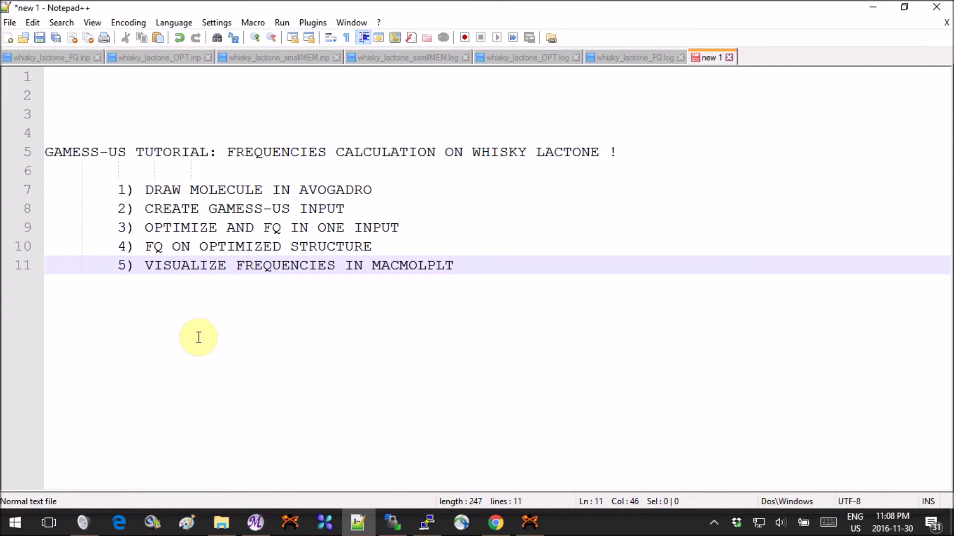
Show whisky_lactone_smallMEM.inp and highlight RUNTYP=OPTIMIZE on line 2
{"action": "left_click", "coordinate": [260, 56]}
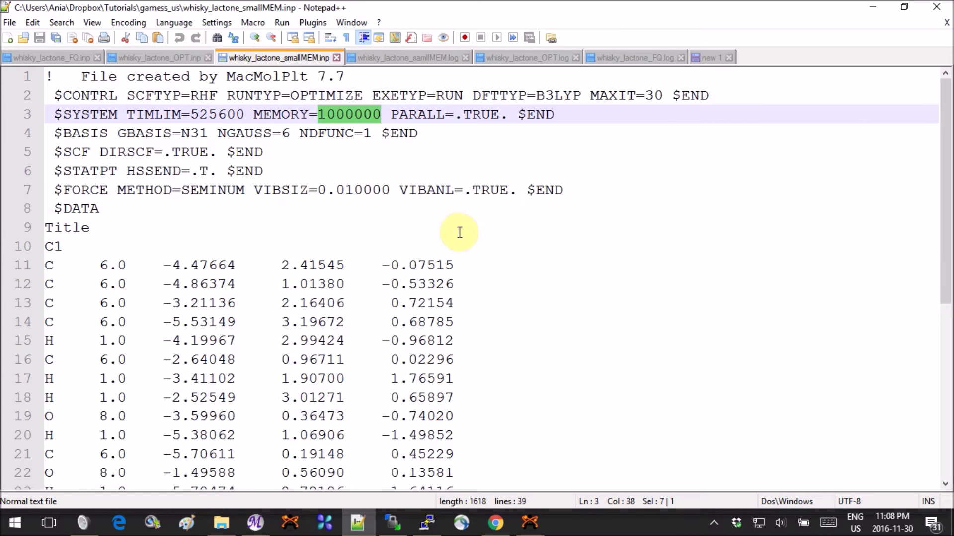
{"action": "left_click", "coordinate": [518, 249]}
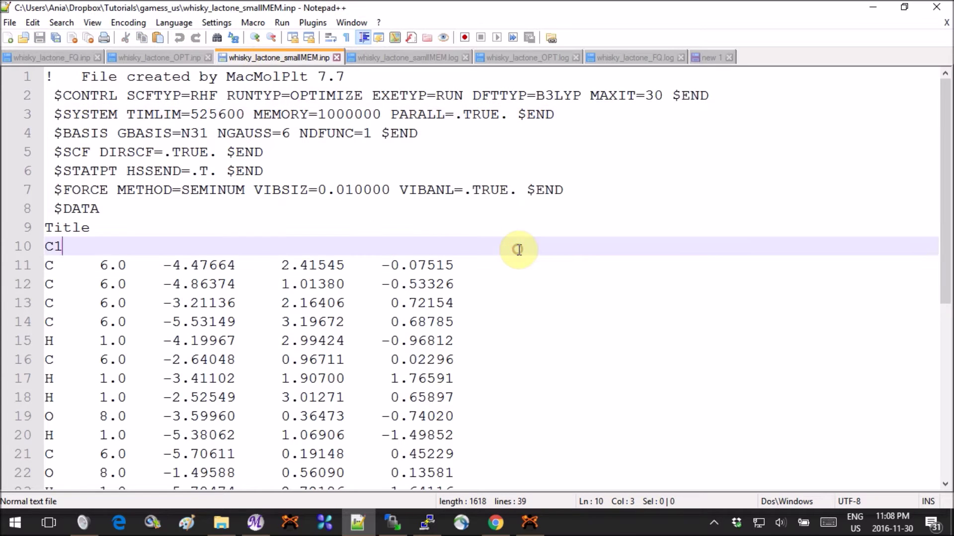
{"action": "left_click", "coordinate": [534, 229]}
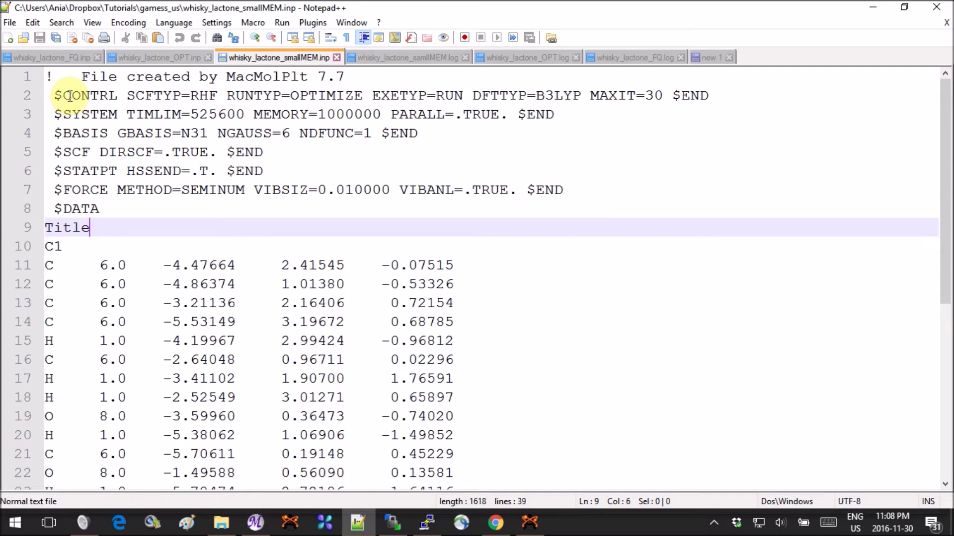
{"action": "double_click", "coordinate": [327, 95]}
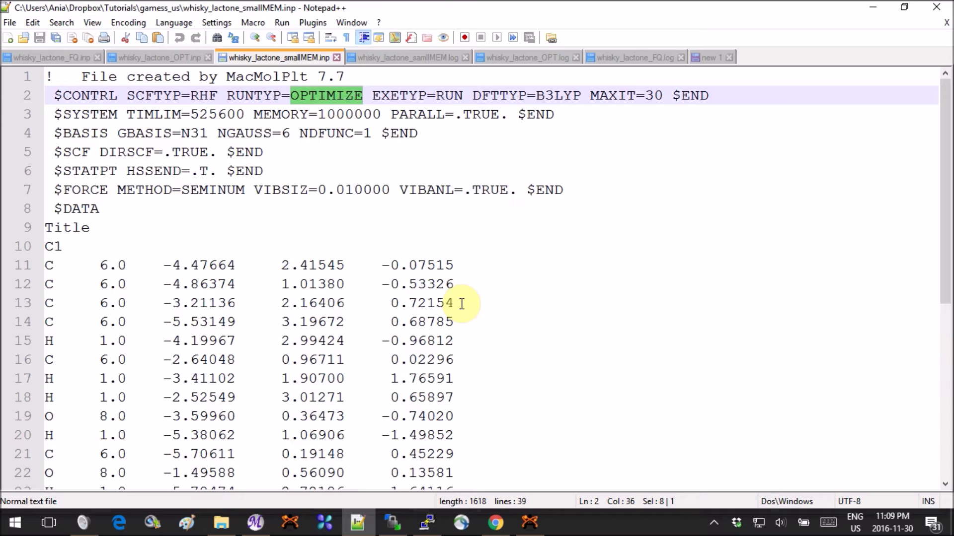
Review whisky_lactone_FQ.inp's RUNTYP=HESSIAN, then switch back to whisky_lactone_smallMEM.inp
{"action": "left_click", "coordinate": [58, 59]}
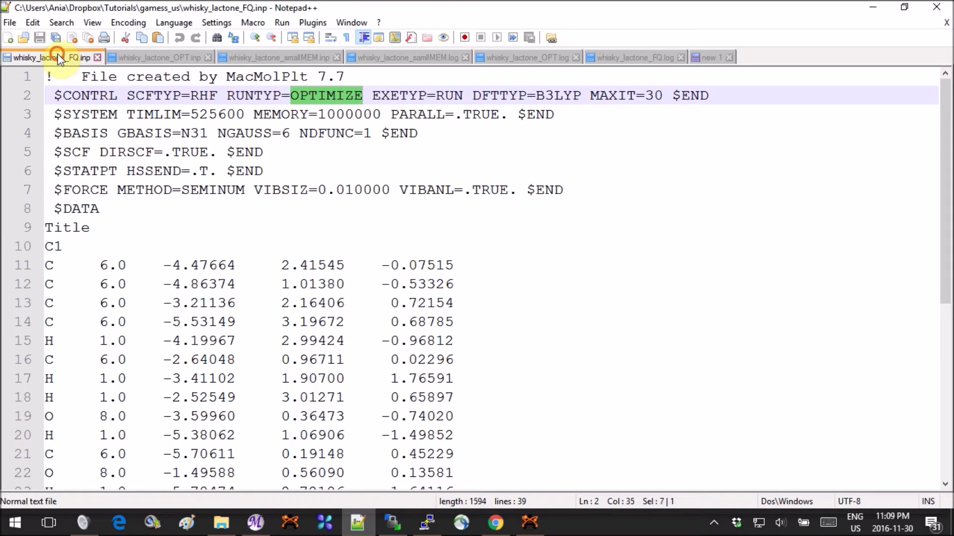
{"action": "left_click", "coordinate": [226, 203]}
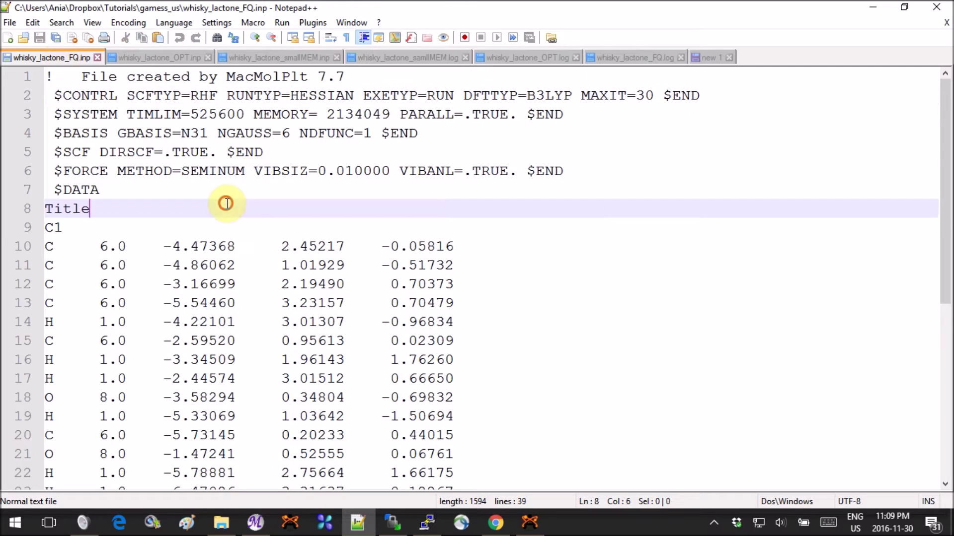
{"action": "double_click", "coordinate": [317, 94]}
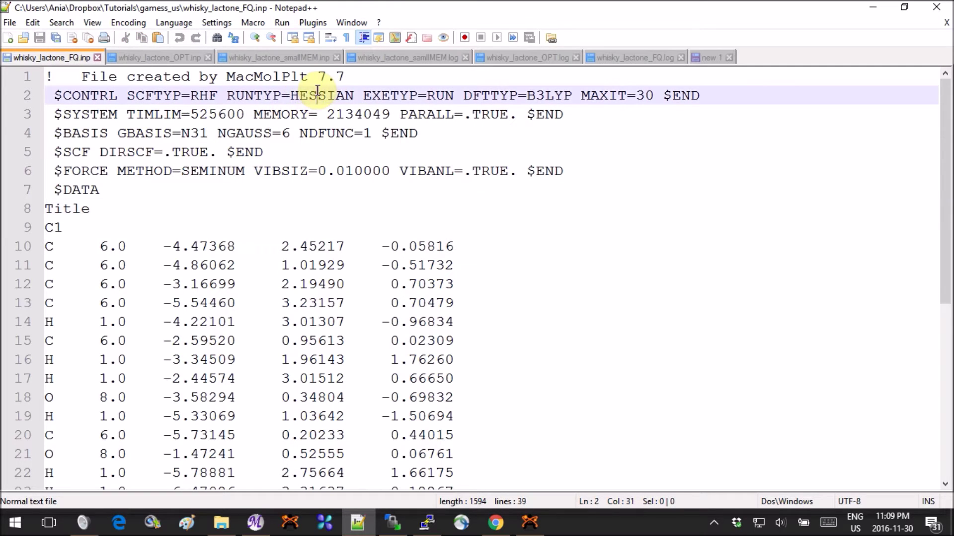
{"action": "left_click", "coordinate": [292, 190]}
{"action": "scroll", "coordinate": [124, 224], "scroll_direction": "down", "scroll_amount": 2}
{"action": "scroll", "coordinate": [125, 224], "scroll_direction": "down", "scroll_amount": 4}
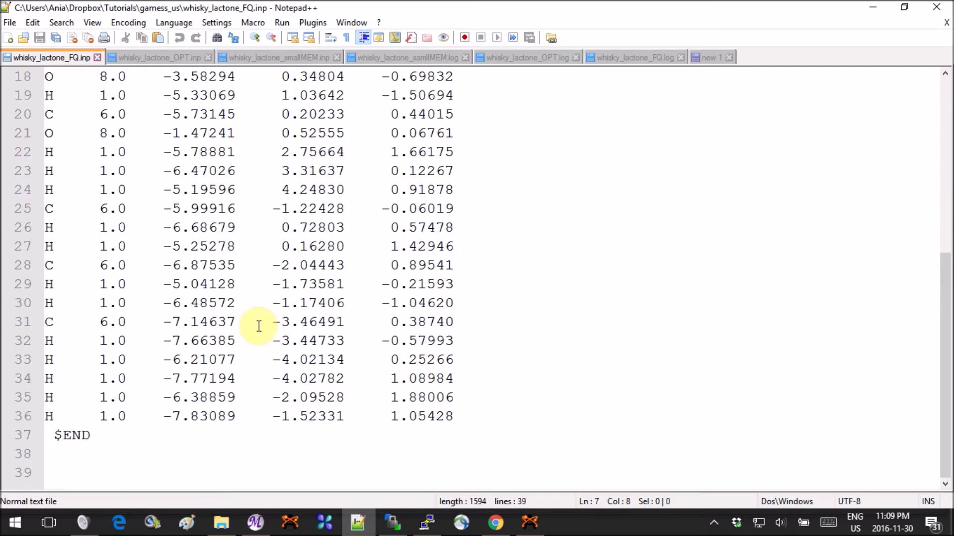
{"action": "scroll", "coordinate": [209, 217], "scroll_direction": "up", "scroll_amount": 4}
{"action": "scroll", "coordinate": [209, 217], "scroll_direction": "up", "scroll_amount": 1}
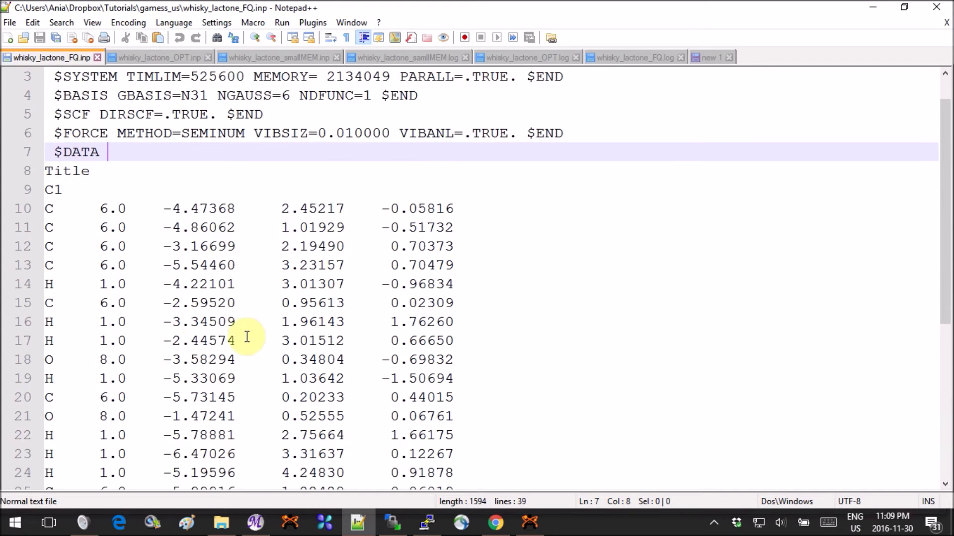
{"action": "scroll", "coordinate": [247, 334], "scroll_direction": "up", "scroll_amount": 1}
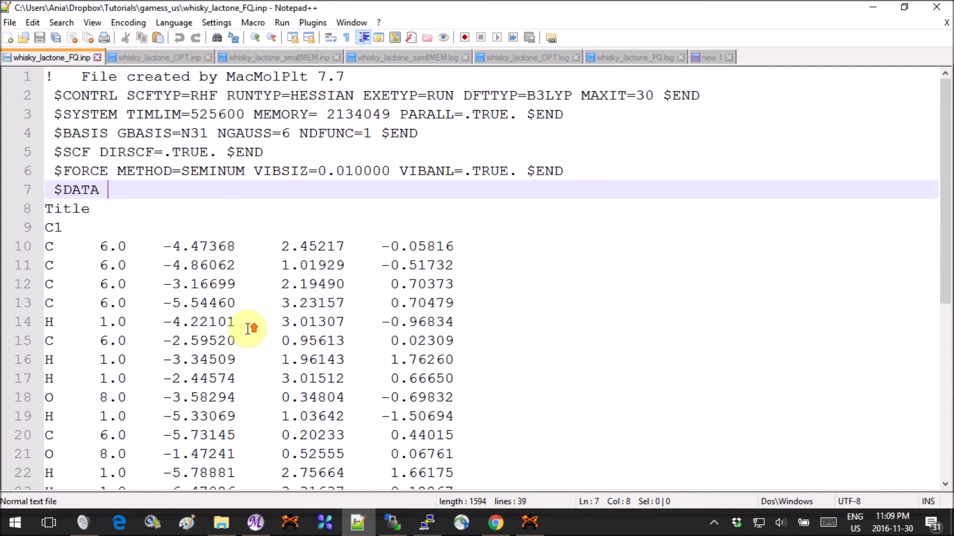
{"action": "left_click", "coordinate": [314, 58]}
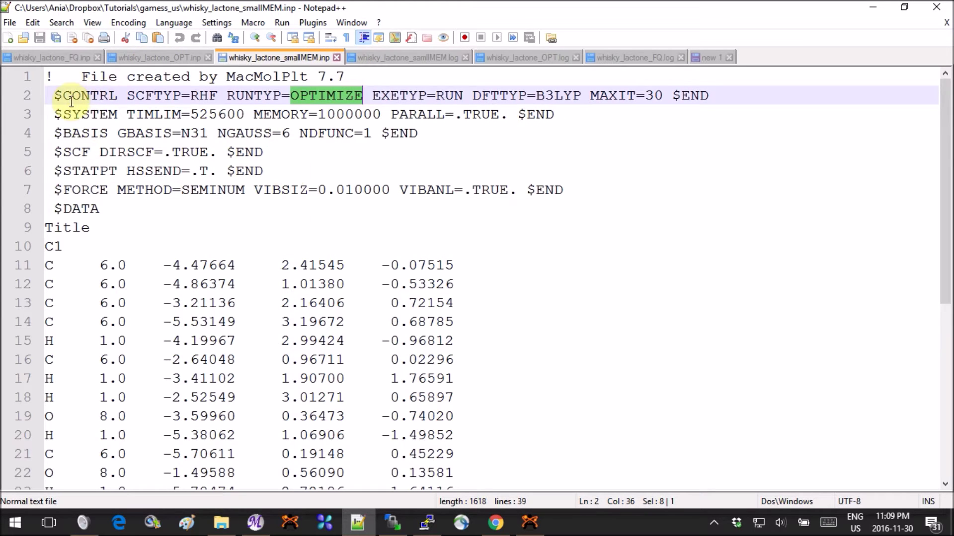
{"action": "left_click", "coordinate": [52, 172]}
{"action": "left_click_drag", "start_coordinate": [51, 171], "coordinate": [263, 172]}
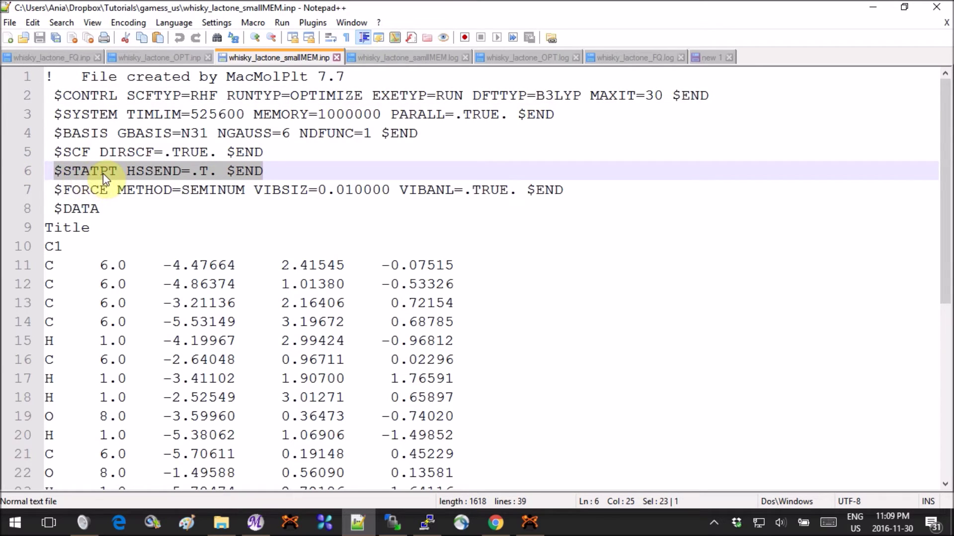
{"action": "left_click_drag", "start_coordinate": [127, 170], "coordinate": [215, 171]}
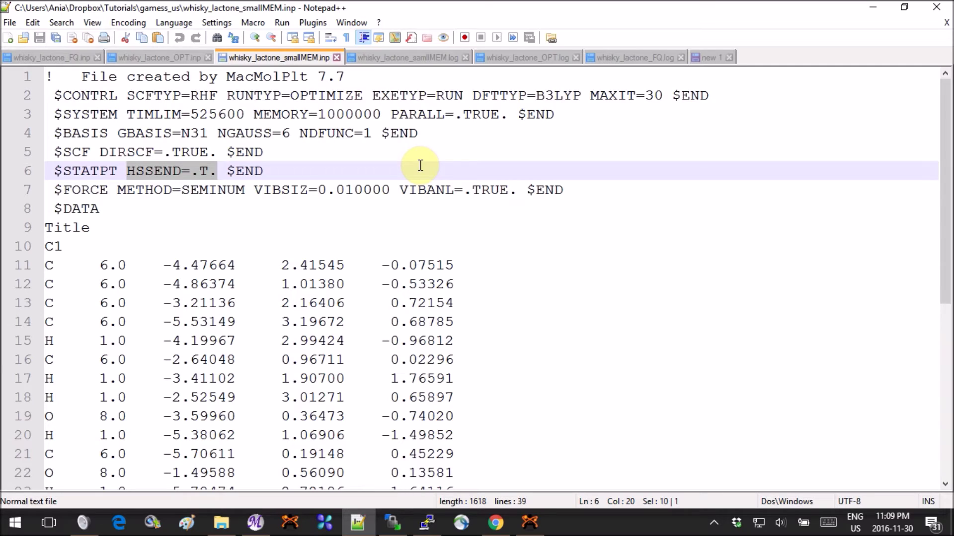
{"action": "left_click", "coordinate": [386, 159]}
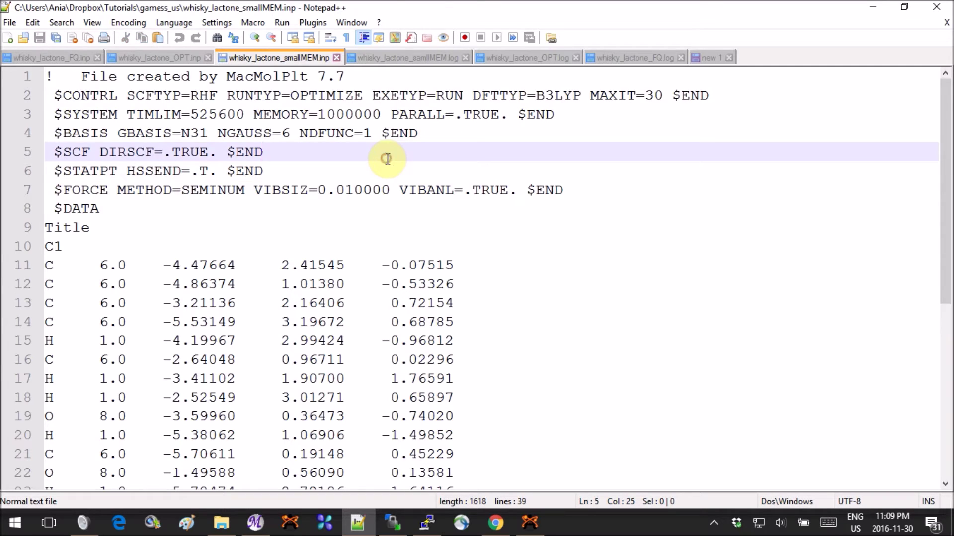
Highlight the smallMEM log's memory error: 1134049 words required versus 1000000 available
{"action": "left_click", "coordinate": [432, 61]}
{"action": "left_click", "coordinate": [775, 382]}
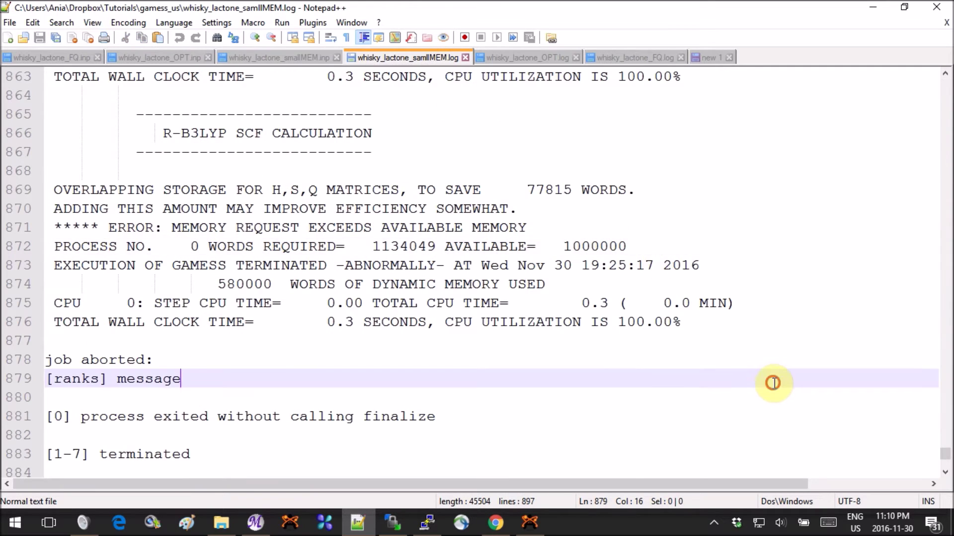
{"action": "scroll", "coordinate": [631, 359], "scroll_direction": "down", "scroll_amount": 2}
{"action": "scroll", "coordinate": [631, 359], "scroll_direction": "up", "scroll_amount": 2}
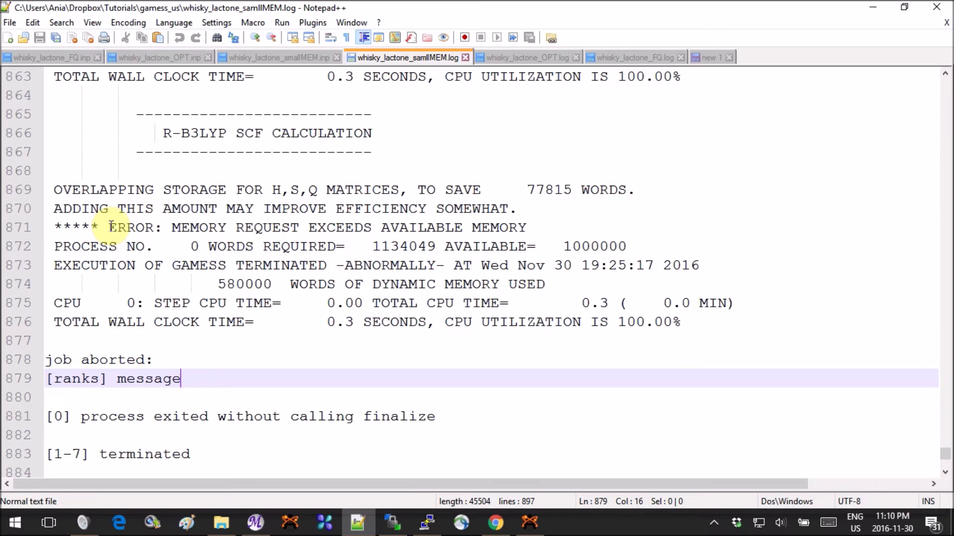
{"action": "left_click_drag", "start_coordinate": [111, 226], "coordinate": [539, 230]}
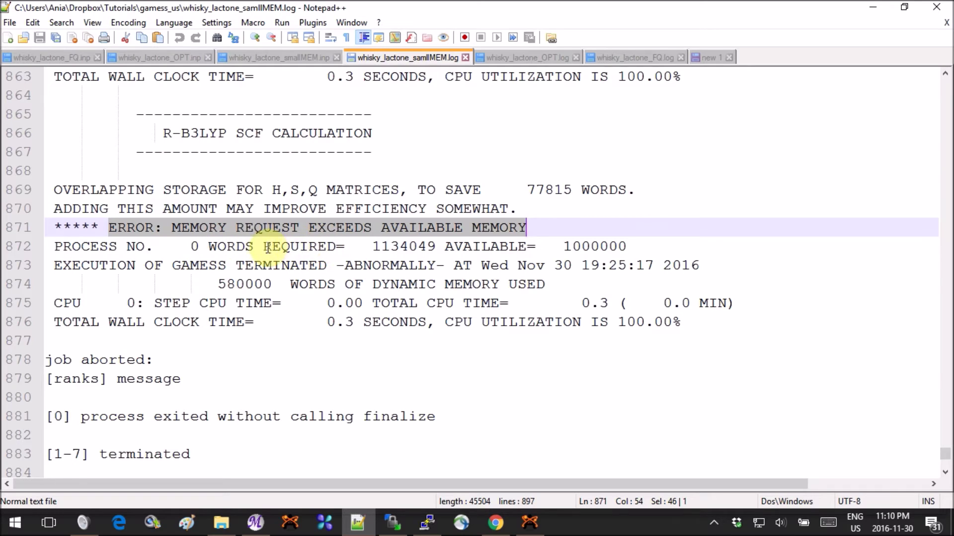
{"action": "left_click_drag", "start_coordinate": [372, 247], "coordinate": [426, 247]}
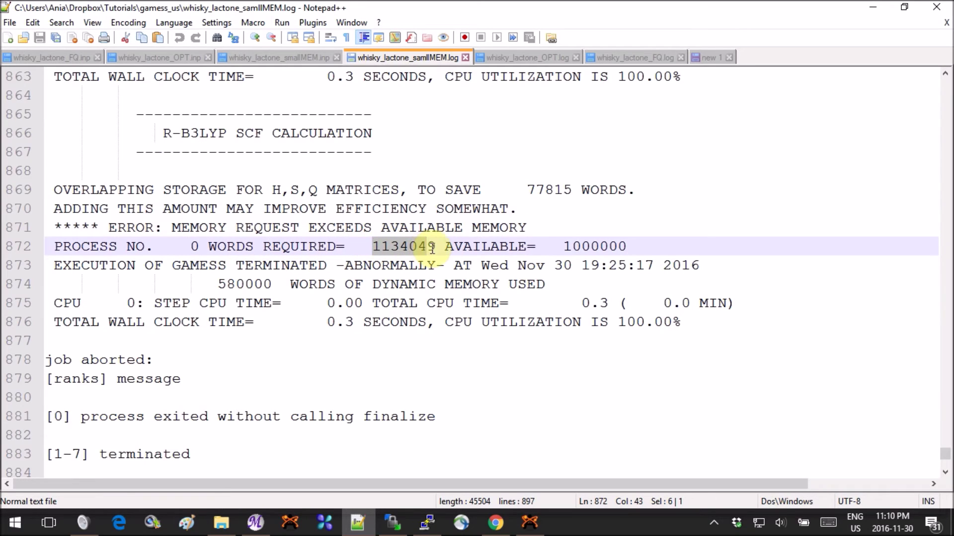
{"action": "left_click_drag", "start_coordinate": [564, 249], "coordinate": [637, 246]}
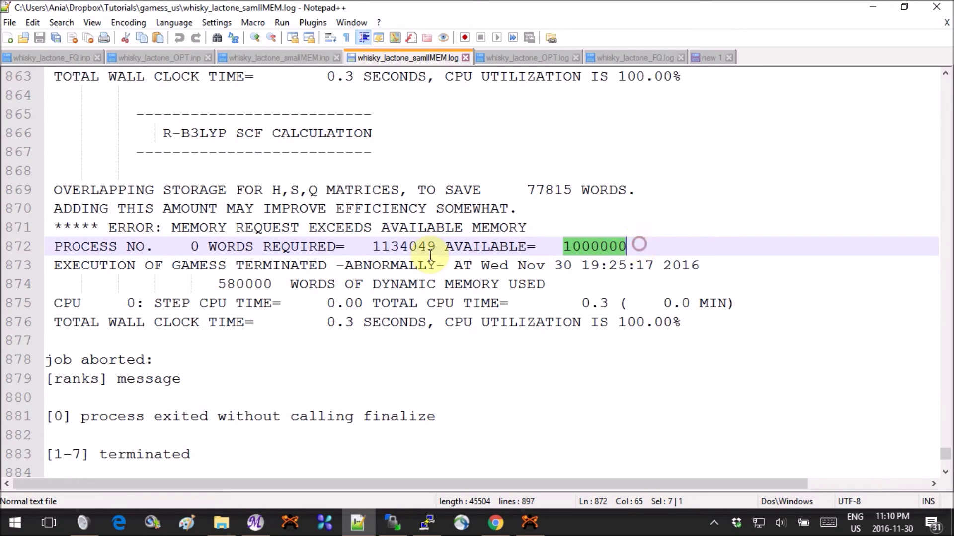
{"action": "left_click_drag", "start_coordinate": [437, 246], "coordinate": [364, 247]}
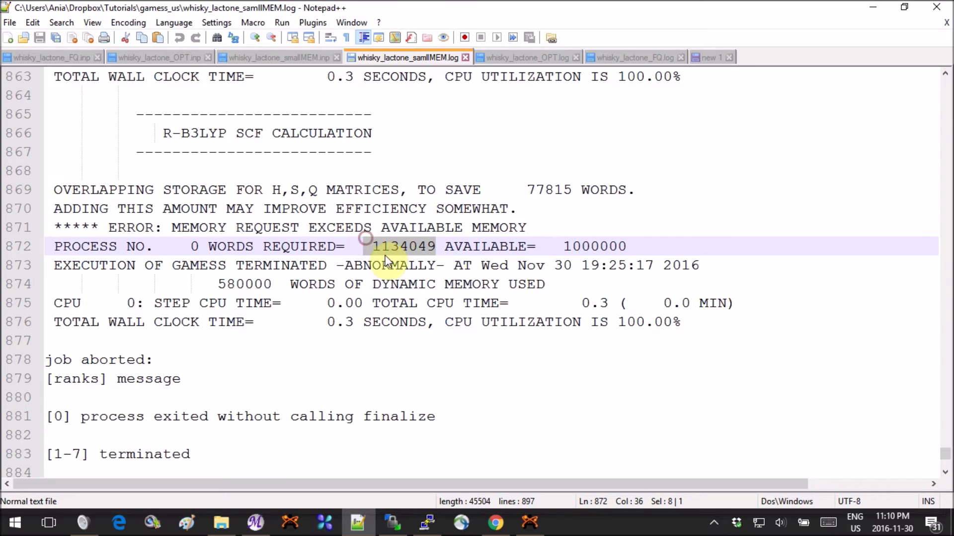
Check that whisky_lactone_FQ.inp sets MEMORY to 2134049, then open whisky_lactone_OPT.log
{"action": "left_click", "coordinate": [70, 58]}
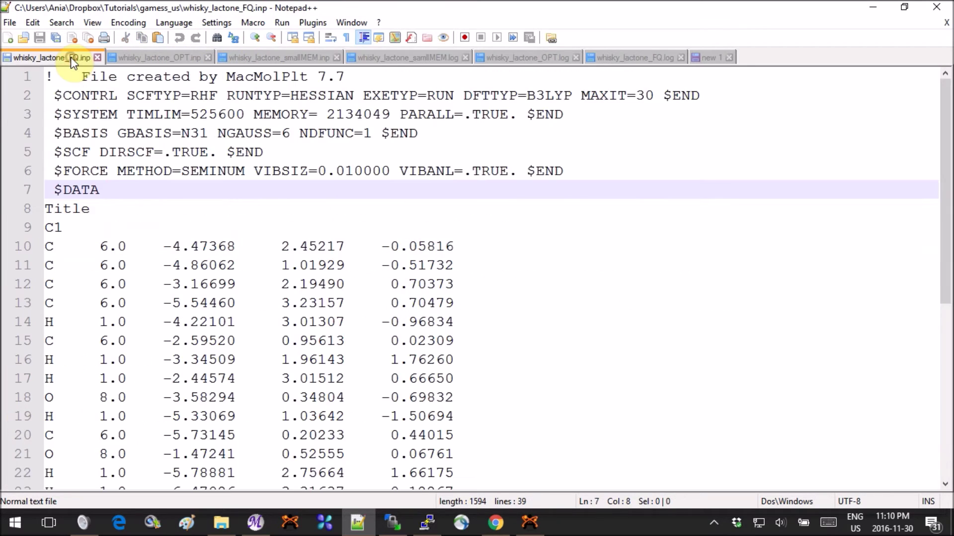
{"action": "left_click", "coordinate": [361, 114]}
{"action": "double_click", "coordinate": [361, 113]}
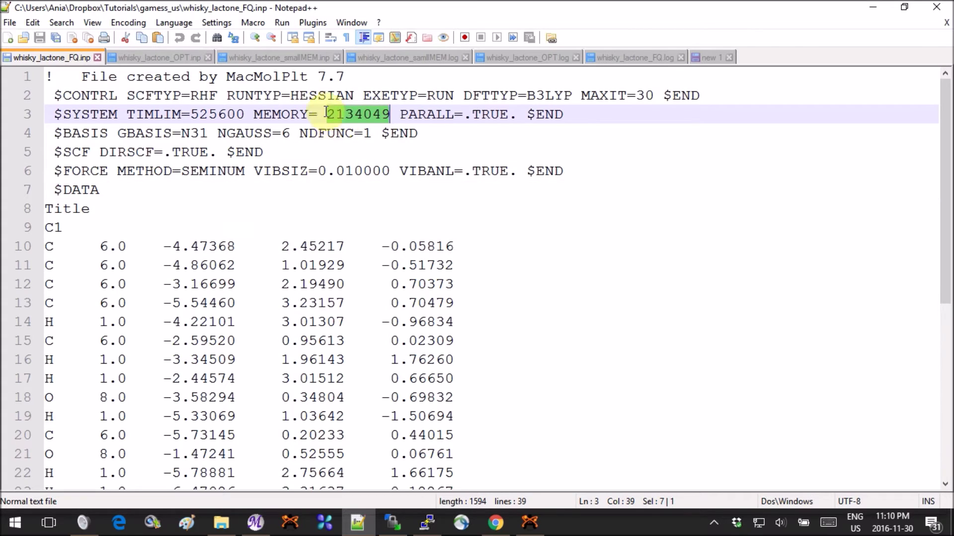
{"action": "left_click", "coordinate": [429, 149]}
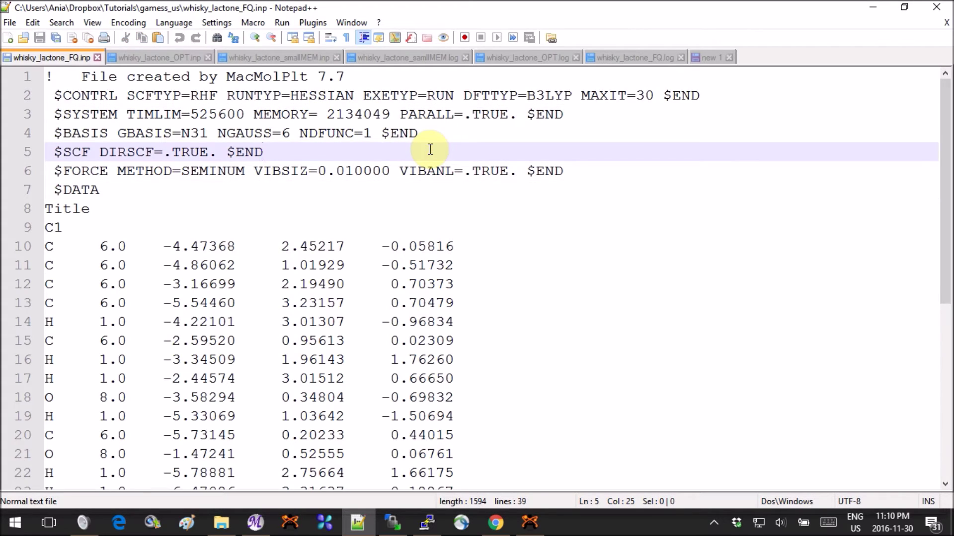
{"action": "left_click", "coordinate": [540, 60]}
Scroll through the OPT log's vibrational mode table and highlight its header line
{"action": "scroll", "coordinate": [666, 228], "scroll_direction": "up", "scroll_amount": 14}
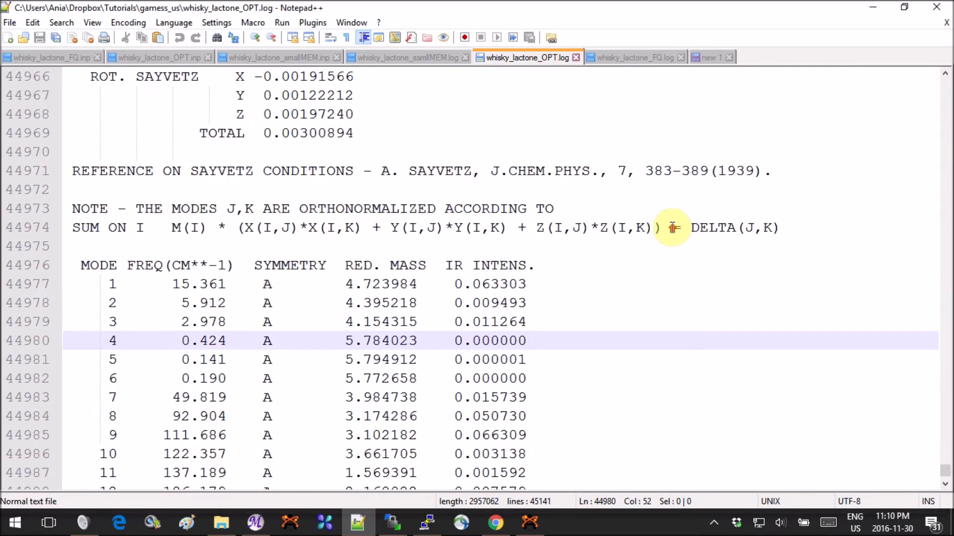
{"action": "scroll", "coordinate": [717, 242], "scroll_direction": "up", "scroll_amount": 20}
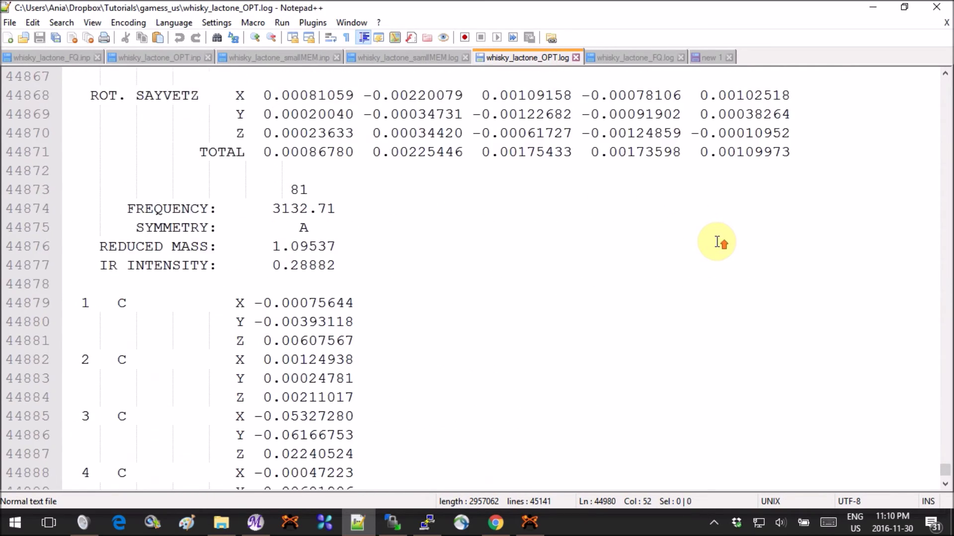
{"action": "scroll", "coordinate": [717, 242], "scroll_direction": "down", "scroll_amount": 4}
{"action": "scroll", "coordinate": [717, 242], "scroll_direction": "up", "scroll_amount": 11}
{"action": "scroll", "coordinate": [717, 242], "scroll_direction": "down", "scroll_amount": 6}
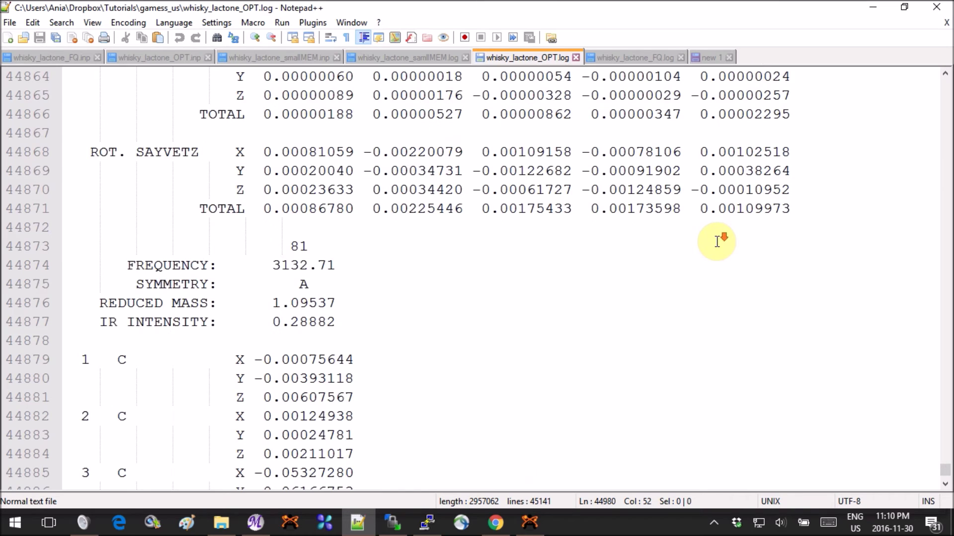
{"action": "scroll", "coordinate": [717, 242], "scroll_direction": "down", "scroll_amount": 1}
{"action": "scroll", "coordinate": [716, 242], "scroll_direction": "up", "scroll_amount": 2}
{"action": "scroll", "coordinate": [717, 242], "scroll_direction": "down", "scroll_amount": 20}
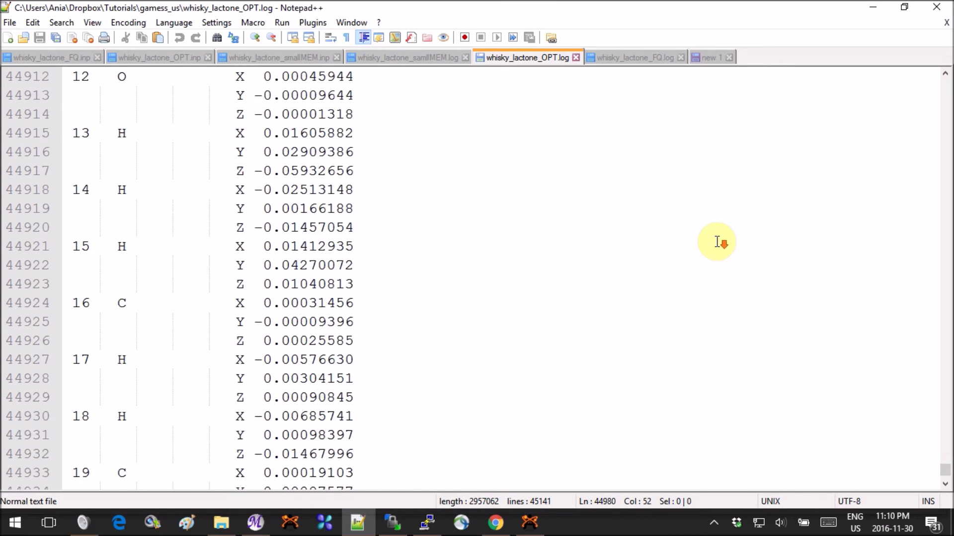
{"action": "scroll", "coordinate": [634, 218], "scroll_direction": "down", "scroll_amount": 2}
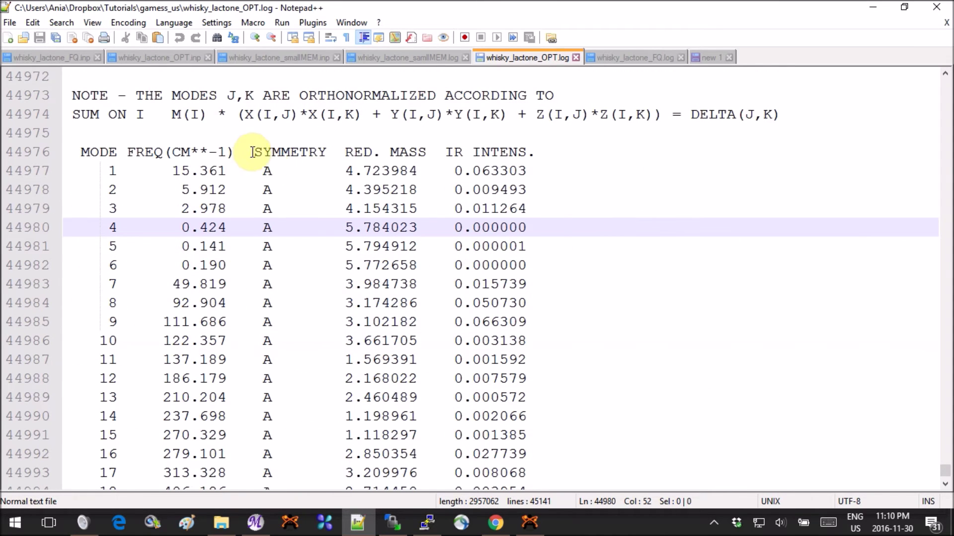
{"action": "scroll", "coordinate": [75, 139], "scroll_direction": "down", "scroll_amount": 1}
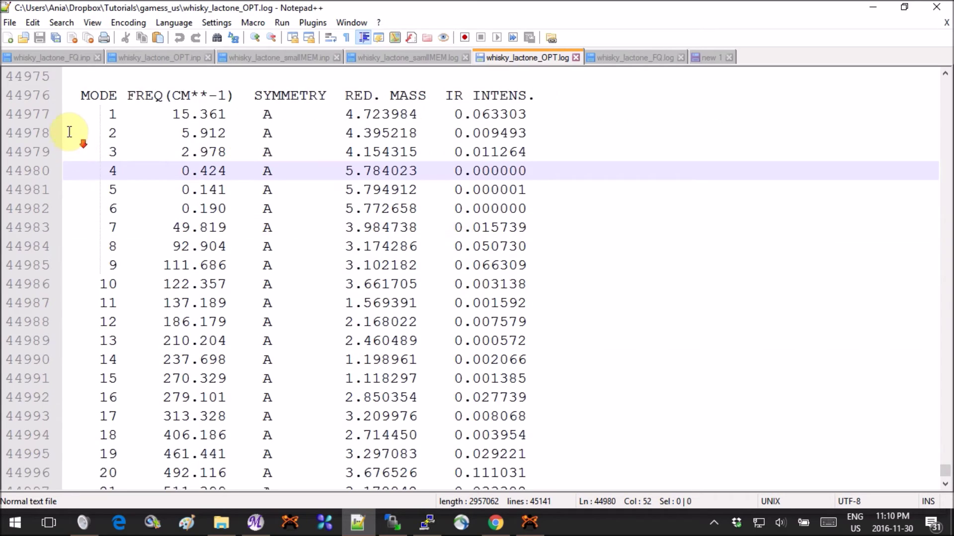
{"action": "scroll", "coordinate": [73, 132], "scroll_direction": "up", "scroll_amount": 1}
{"action": "left_click_drag", "start_coordinate": [73, 151], "coordinate": [567, 149]}
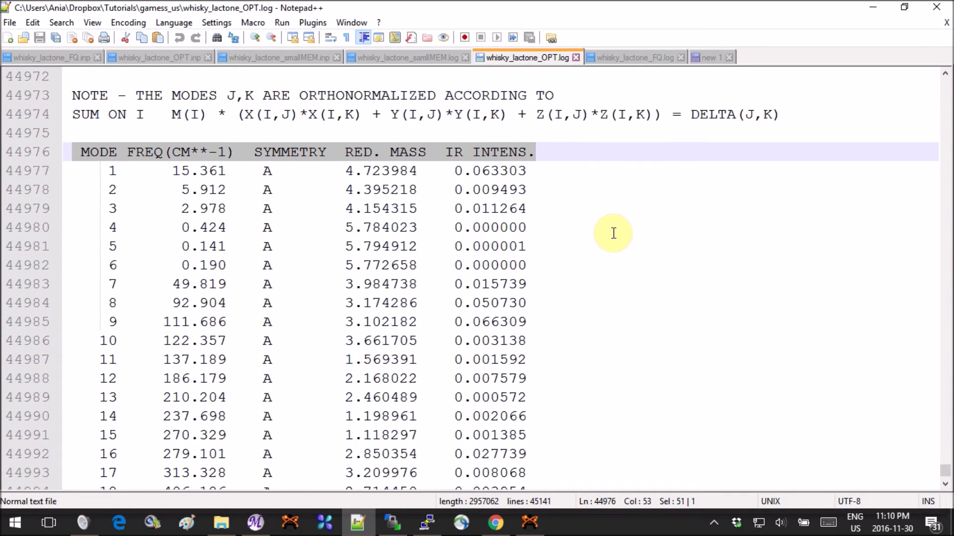
Scroll on to the 298.15 K THERMOCHEMISTRY section showing zero-point energy 151.384857 KCAL/MOL
{"action": "scroll", "coordinate": [387, 202], "scroll_direction": "down", "scroll_amount": 1}
{"action": "scroll", "coordinate": [301, 231], "scroll_direction": "down", "scroll_amount": 2}
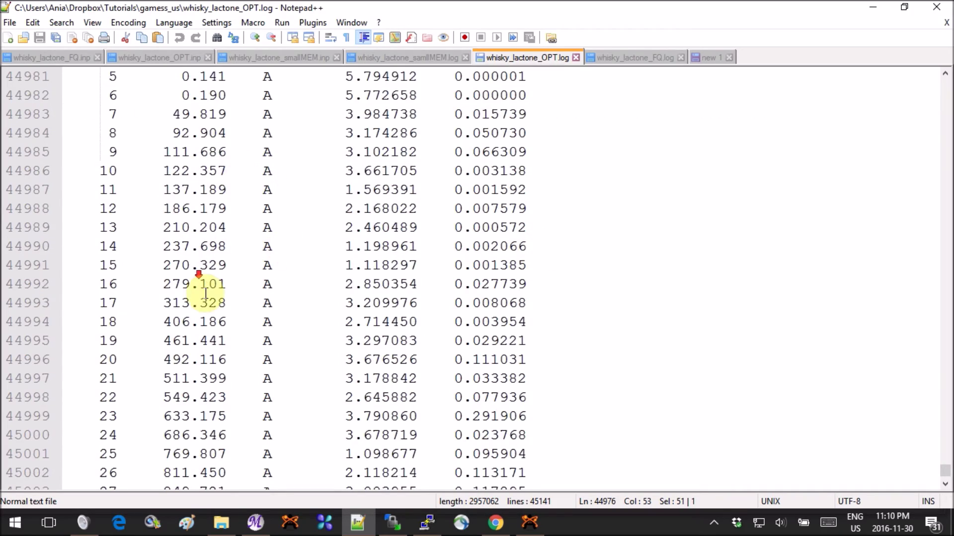
{"action": "scroll", "coordinate": [206, 294], "scroll_direction": "down", "scroll_amount": 20}
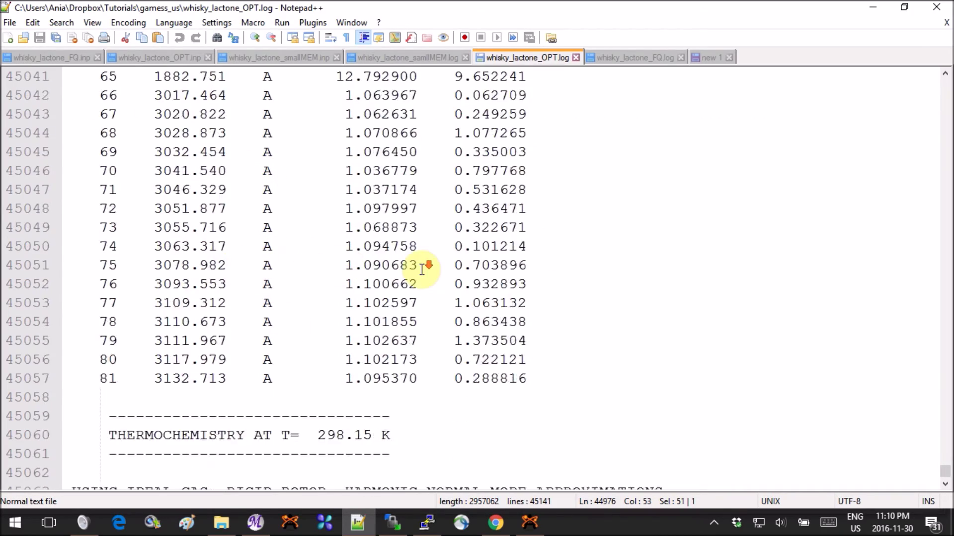
{"action": "scroll", "coordinate": [421, 269], "scroll_direction": "up", "scroll_amount": 16}
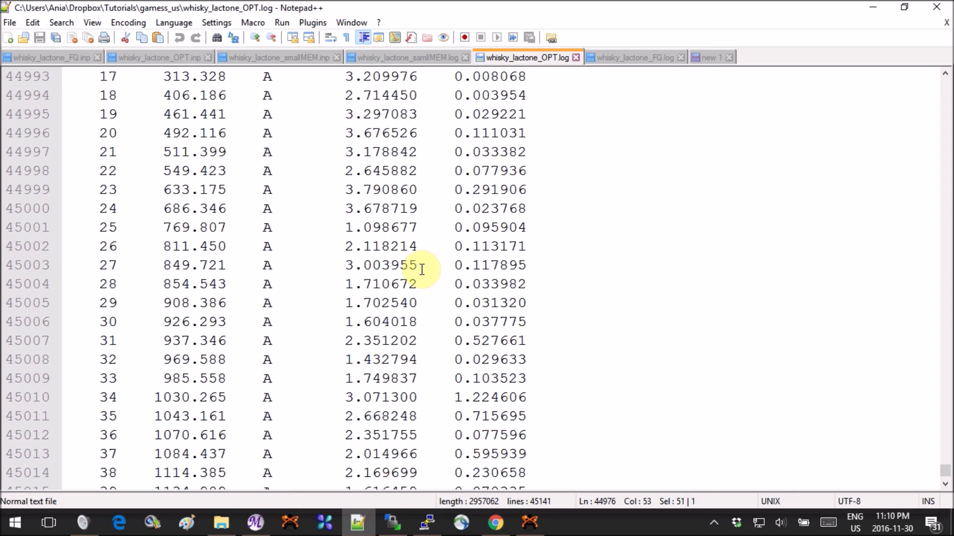
{"action": "scroll", "coordinate": [546, 273], "scroll_direction": "up", "scroll_amount": 10}
{"action": "scroll", "coordinate": [547, 273], "scroll_direction": "down", "scroll_amount": 12}
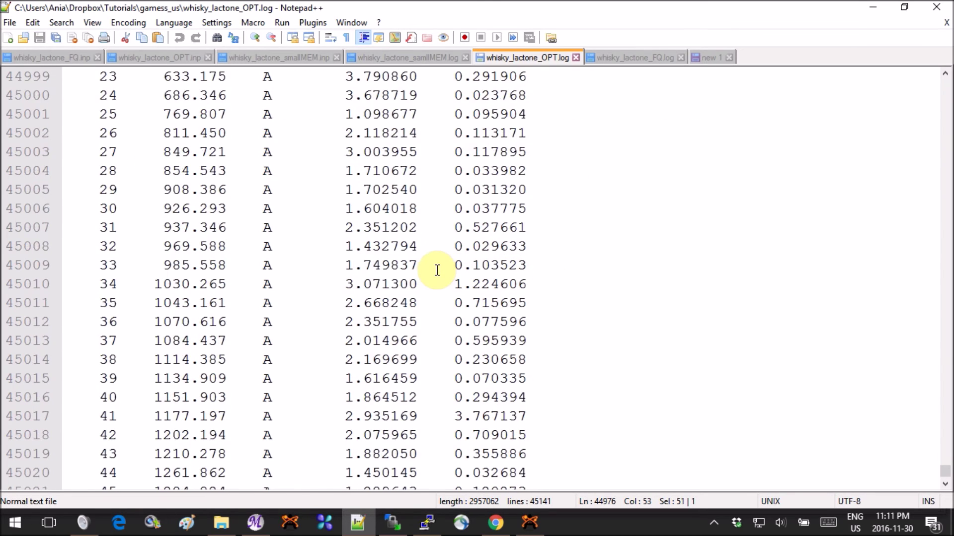
{"action": "scroll", "coordinate": [437, 270], "scroll_direction": "down", "scroll_amount": 19}
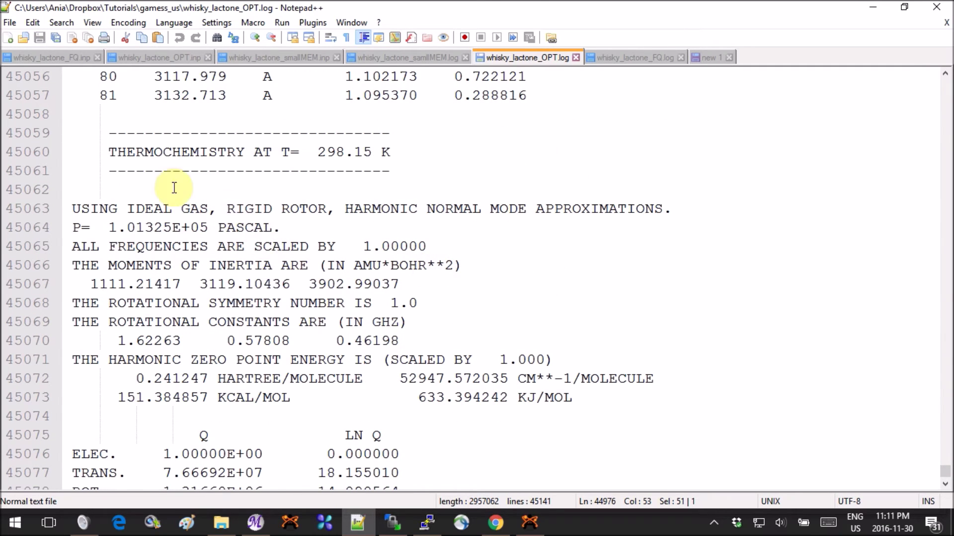
{"action": "scroll", "coordinate": [154, 226], "scroll_direction": "down", "scroll_amount": 3}
{"action": "scroll", "coordinate": [265, 213], "scroll_direction": "down", "scroll_amount": 1}
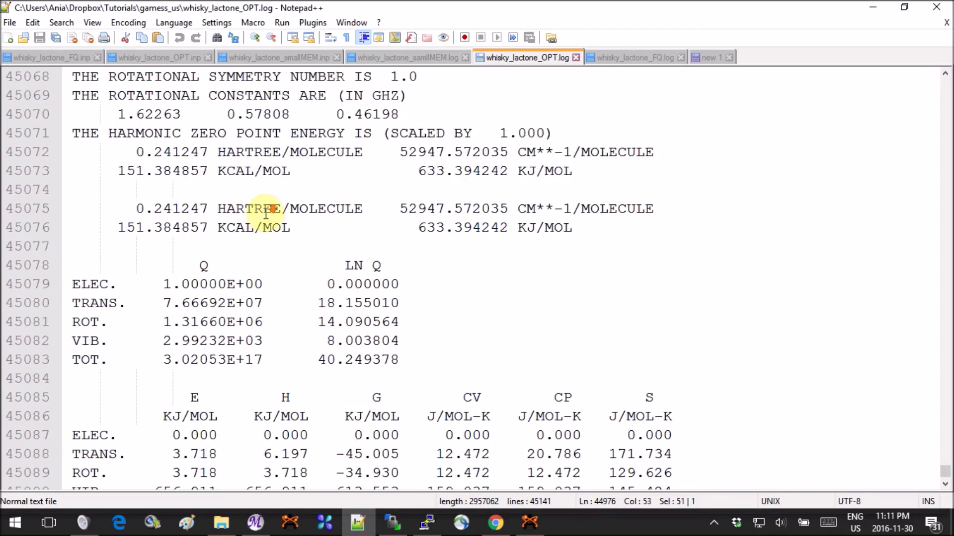
{"action": "scroll", "coordinate": [268, 213], "scroll_direction": "down", "scroll_amount": 10}
{"action": "scroll", "coordinate": [526, 234], "scroll_direction": "up", "scroll_amount": 4}
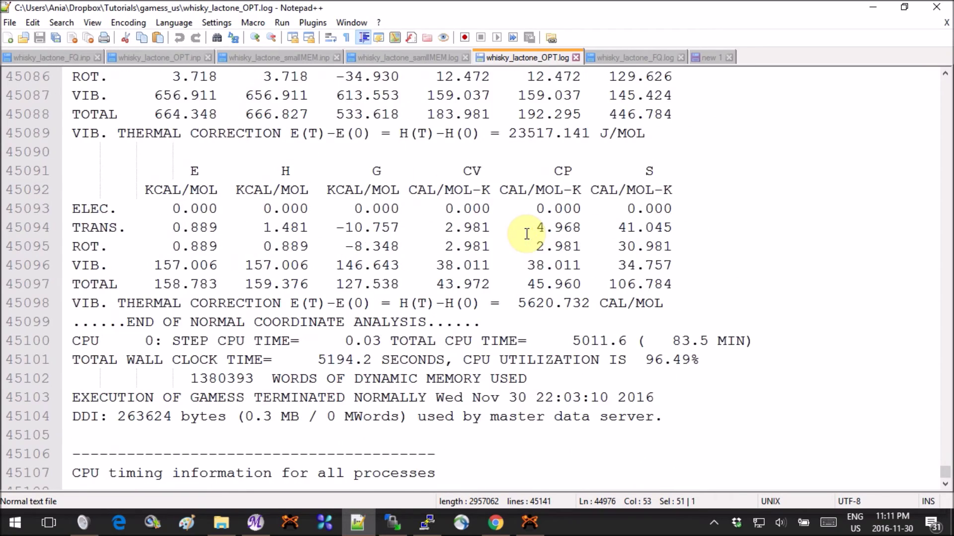
{"action": "scroll", "coordinate": [526, 233], "scroll_direction": "up", "scroll_amount": 7}
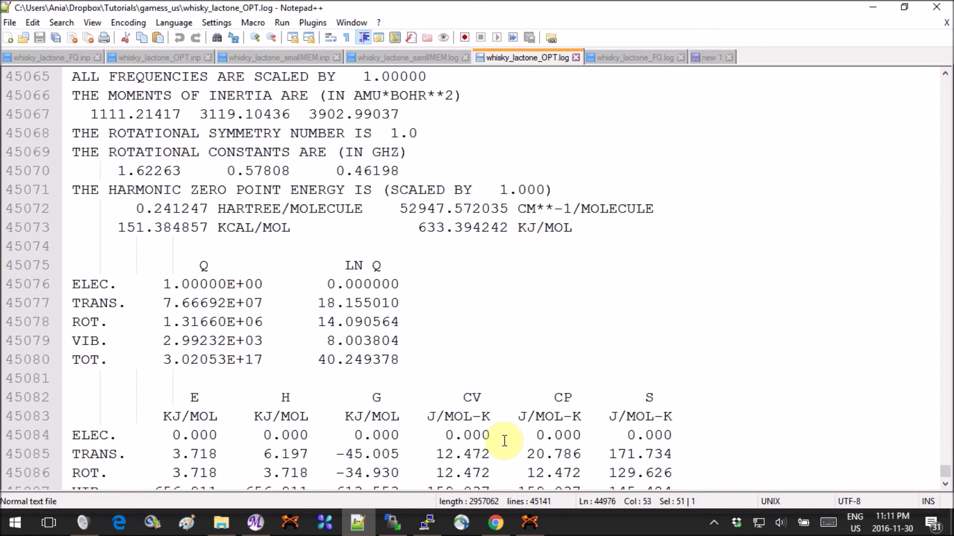
Bring up the optimised whisky lactone in MacMolPlt, rotate it, and briefly view its Energy Plot
{"action": "left_click", "coordinate": [255, 525]}
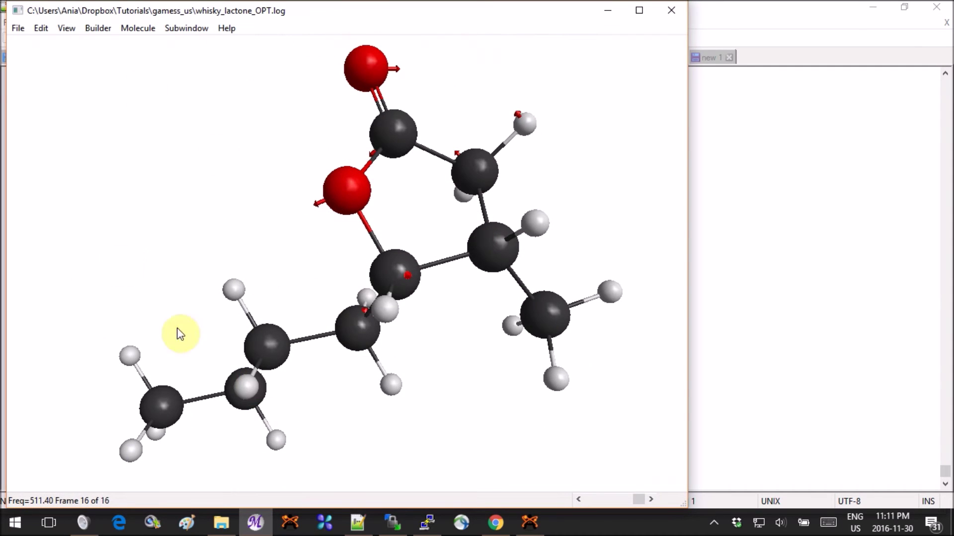
{"action": "left_click_drag", "start_coordinate": [427, 440], "coordinate": [135, 17]}
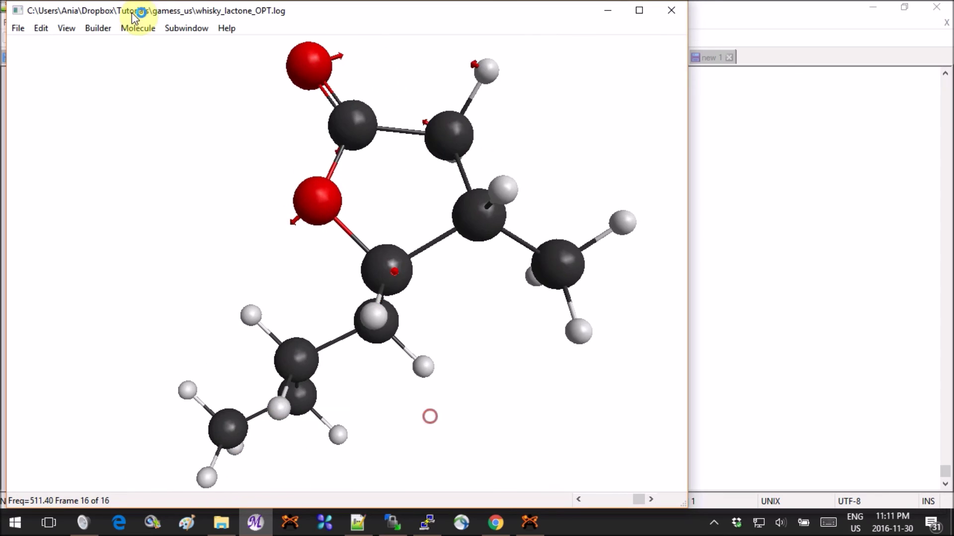
{"action": "left_click", "coordinate": [195, 28]}
{"action": "left_click", "coordinate": [177, 75]}
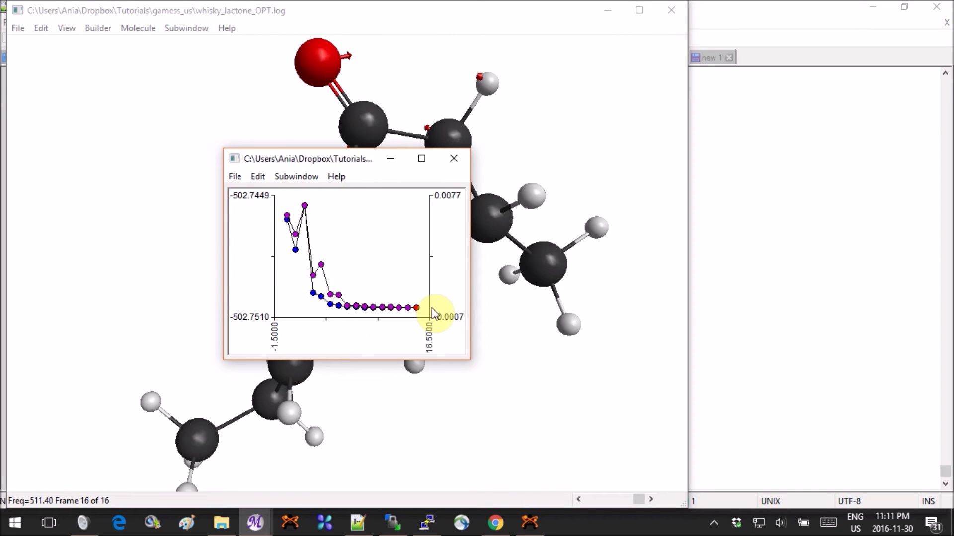
{"action": "left_click", "coordinate": [454, 159]}
Open the Frequencies window with its IR spectrum and display the 686.35 vibrational mode
{"action": "left_click", "coordinate": [191, 28]}
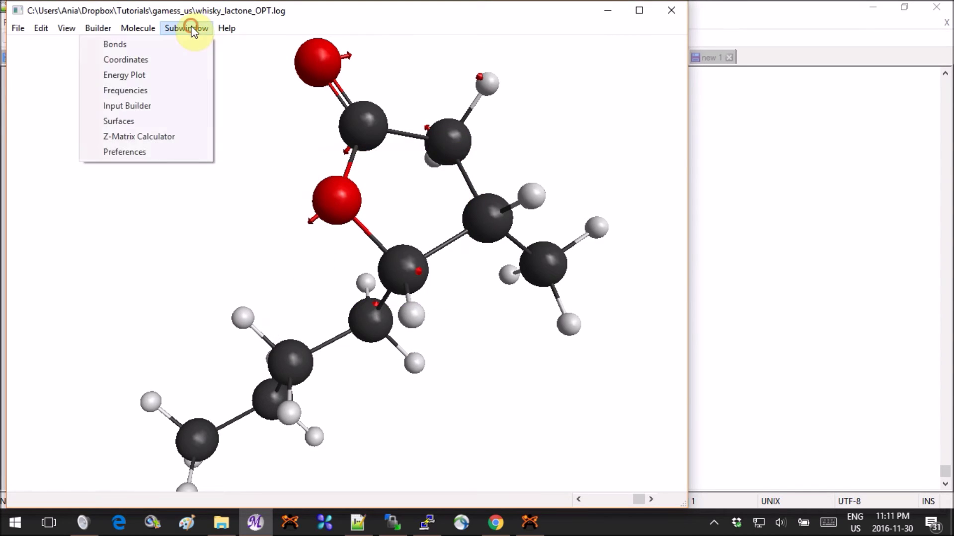
{"action": "left_click", "coordinate": [154, 90]}
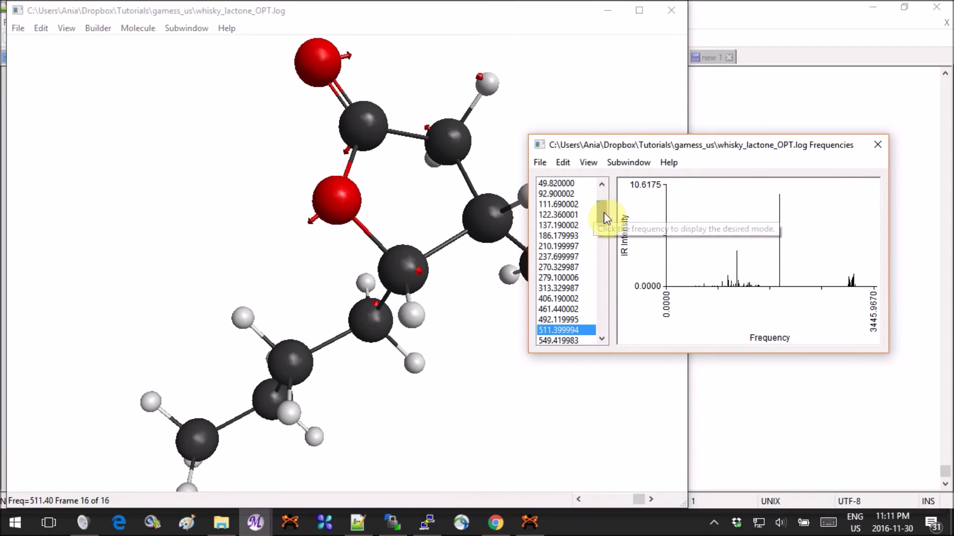
{"action": "mouse_move", "coordinate": [604, 213]}
{"action": "left_mouse_down"}
{"action": "mouse_move", "coordinate": [600, 264]}
{"action": "mouse_move", "coordinate": [606, 213]}
{"action": "left_mouse_up"}
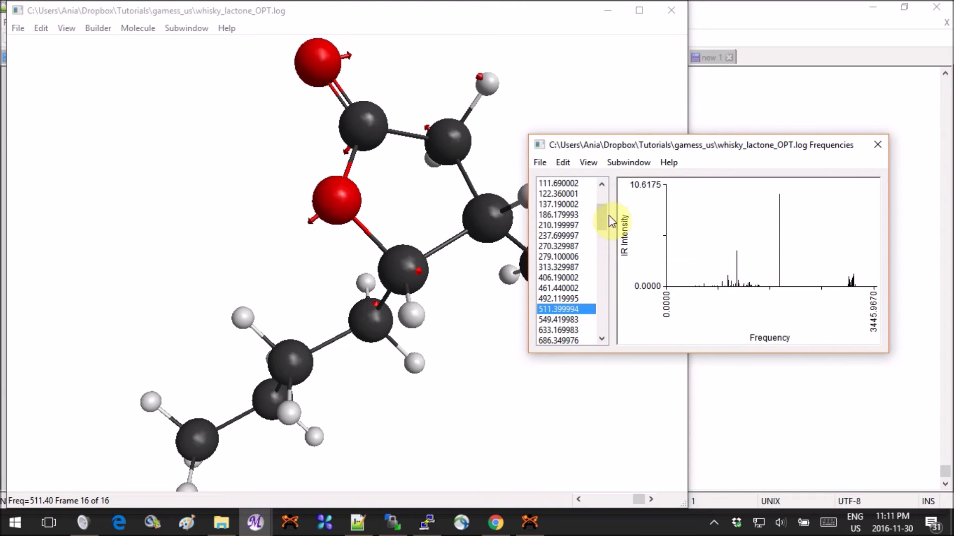
{"action": "left_click_drag", "start_coordinate": [603, 206], "coordinate": [603, 232]}
{"action": "left_click", "coordinate": [576, 256]}
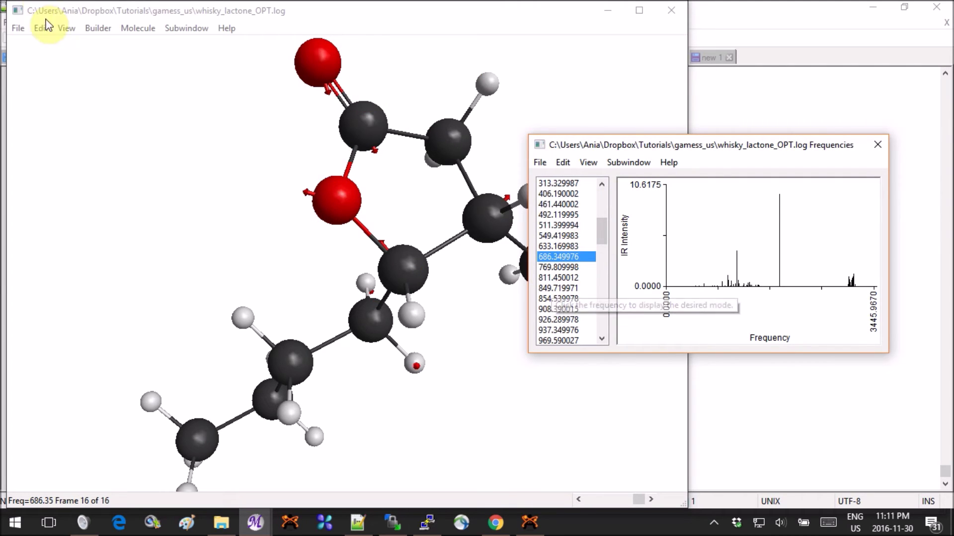
{"action": "left_click", "coordinate": [74, 27]}
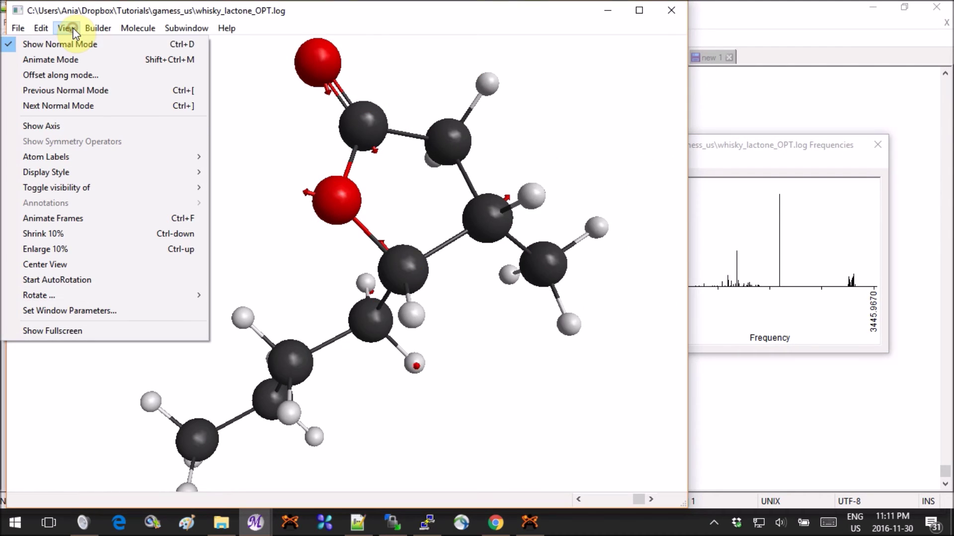
Animate the 686.35 mode and keep Show Normal Mode on so its displacement arrows stay visible
{"action": "left_click", "coordinate": [83, 59]}
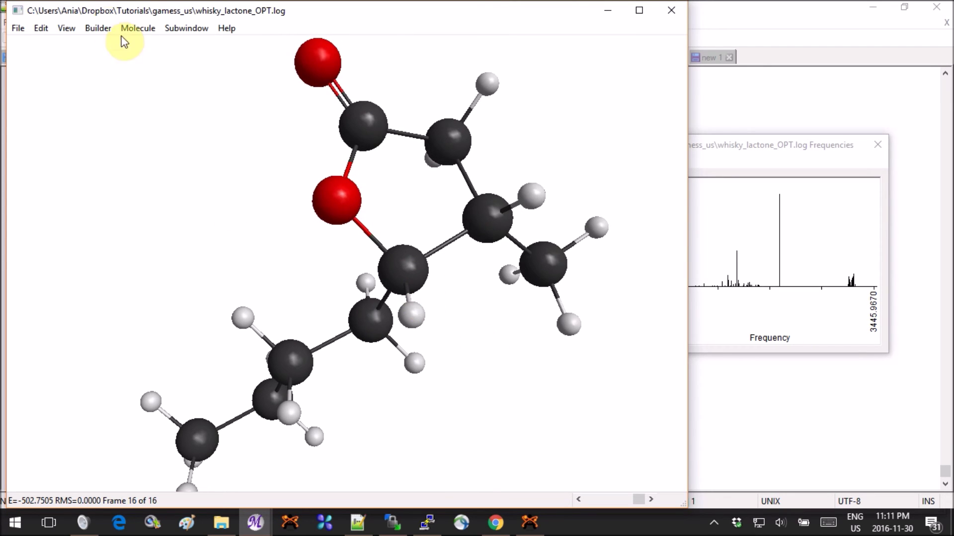
{"action": "left_click", "coordinate": [116, 94]}
{"action": "left_click", "coordinate": [66, 28]}
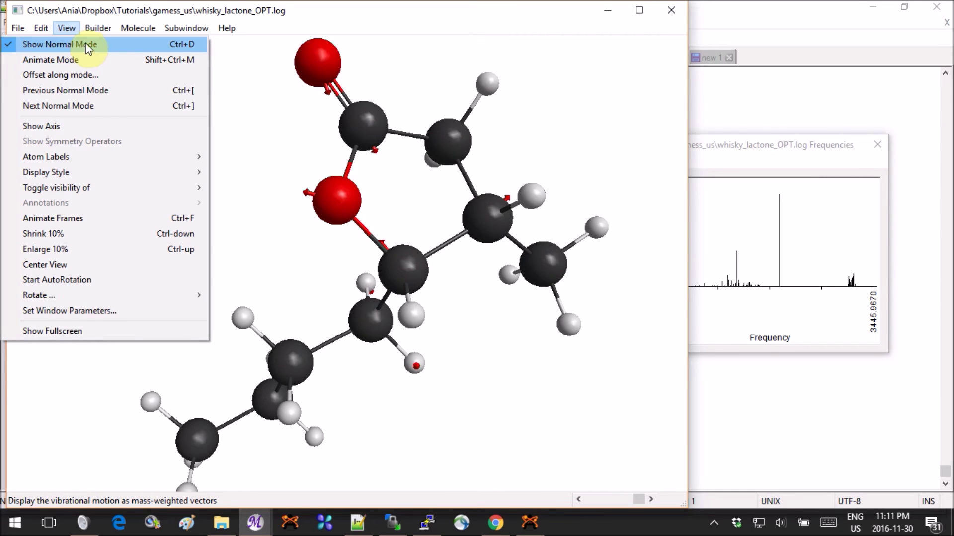
{"action": "left_click", "coordinate": [270, 105]}
{"action": "left_click_drag", "start_coordinate": [433, 175], "coordinate": [294, 270]}
Zoom and rotate the whisky lactone to view the 686.35 mode's arrows from several angles
{"action": "scroll", "coordinate": [451, 247], "scroll_direction": "up", "scroll_amount": 5}
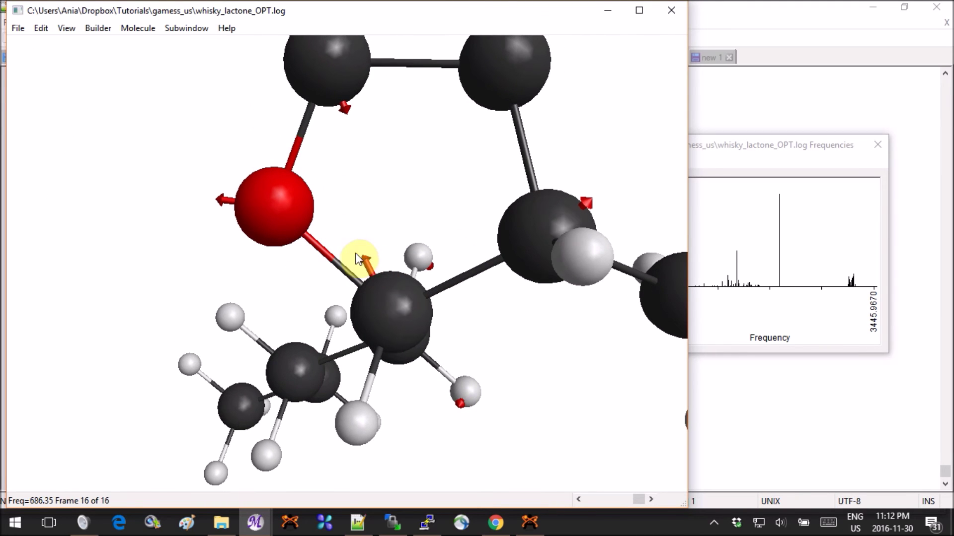
{"action": "left_click_drag", "start_coordinate": [363, 167], "coordinate": [297, 275]}
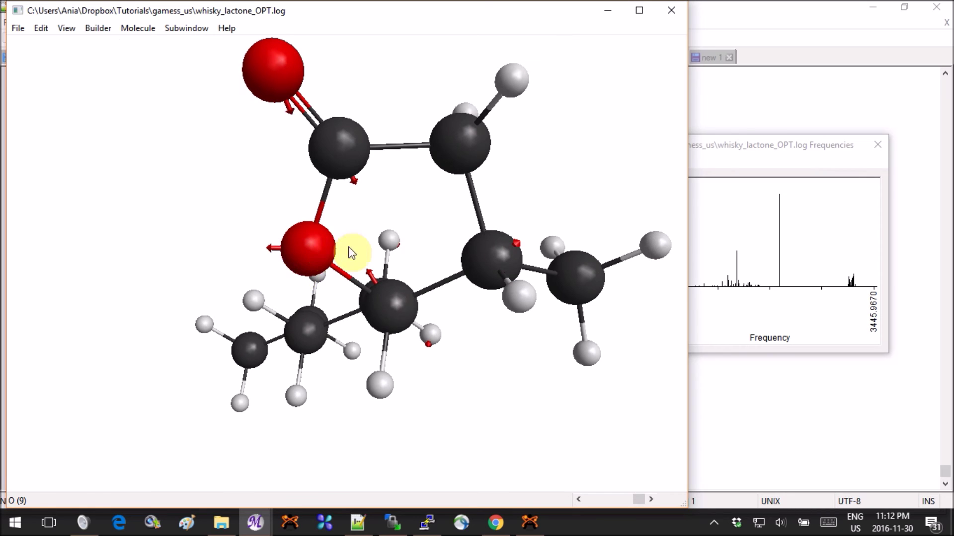
{"action": "left_click_drag", "start_coordinate": [603, 159], "coordinate": [141, 330]}
{"action": "left_click_drag", "start_coordinate": [255, 259], "coordinate": [214, 255]}
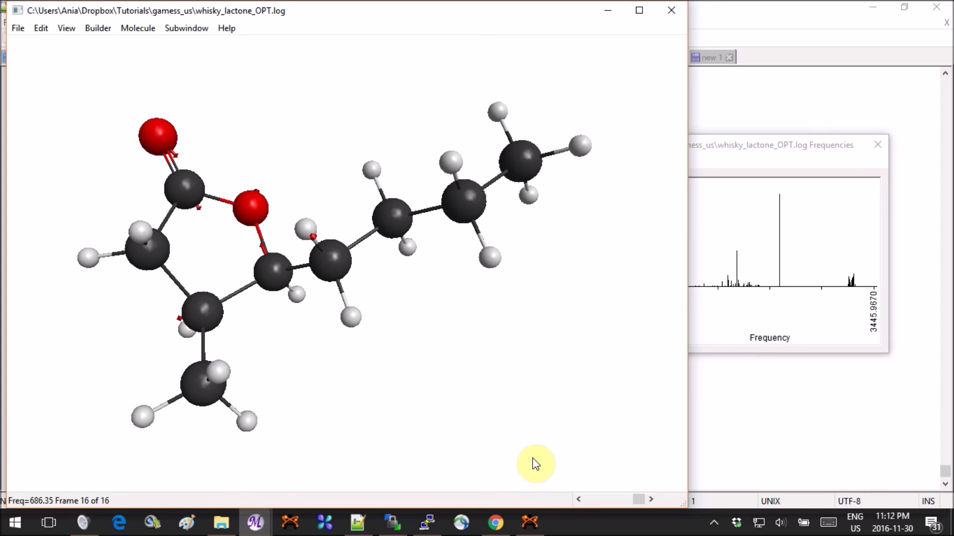
Bring Notepad++ forward and switch from the log to the 'new 1' tutorial outline tab
{"action": "mouse_move", "coordinate": [376, 522]}
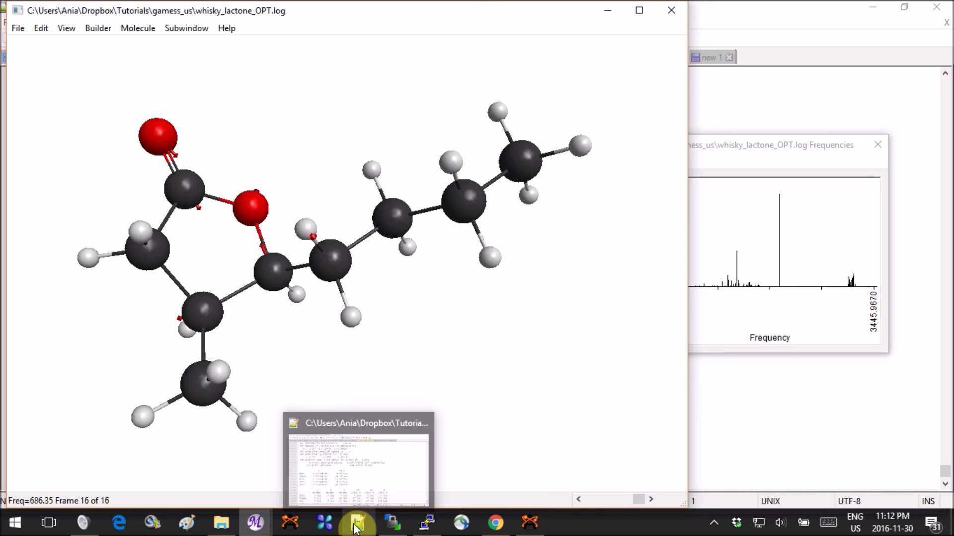
{"action": "left_click", "coordinate": [362, 462]}
{"action": "left_click", "coordinate": [525, 177]}
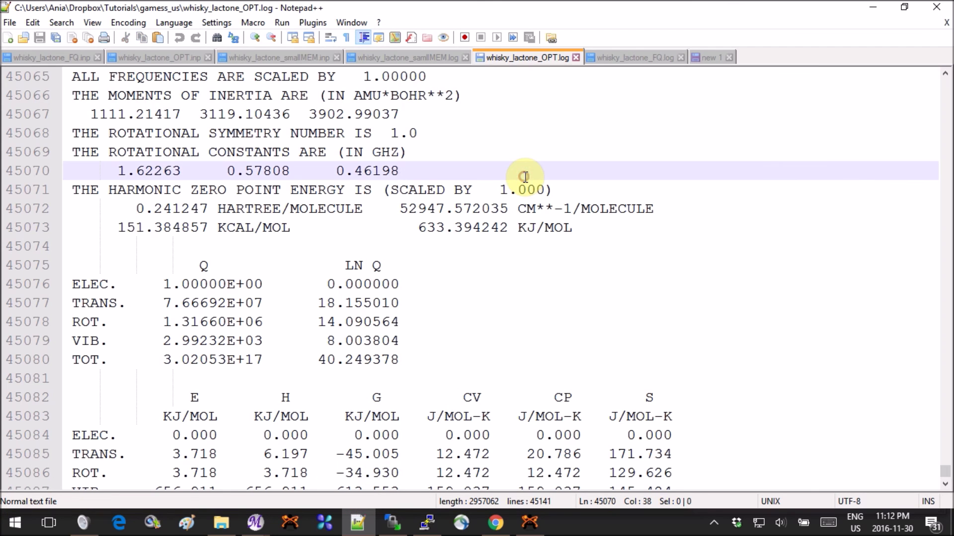
{"action": "left_click", "coordinate": [708, 57]}
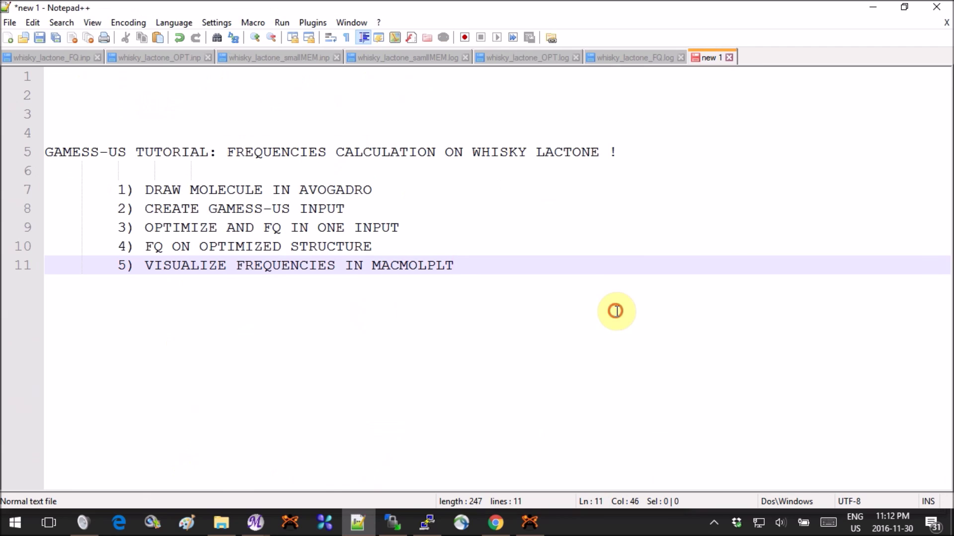